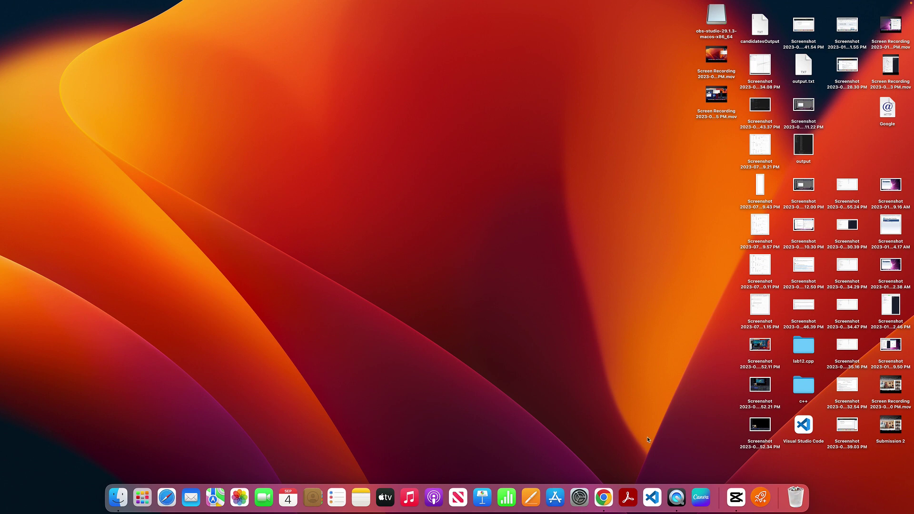
Step: Open Google Chrome and search the web for "obs studio mac"
click(605, 500)
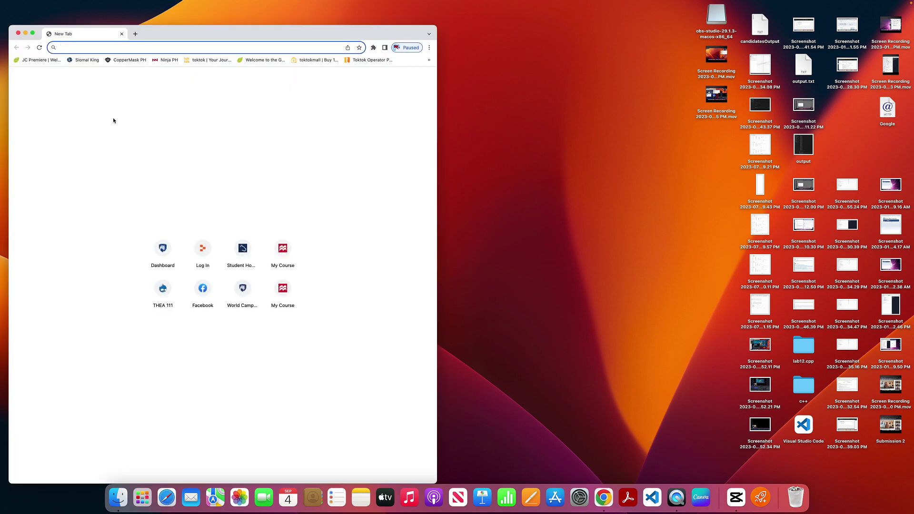
text(obs)
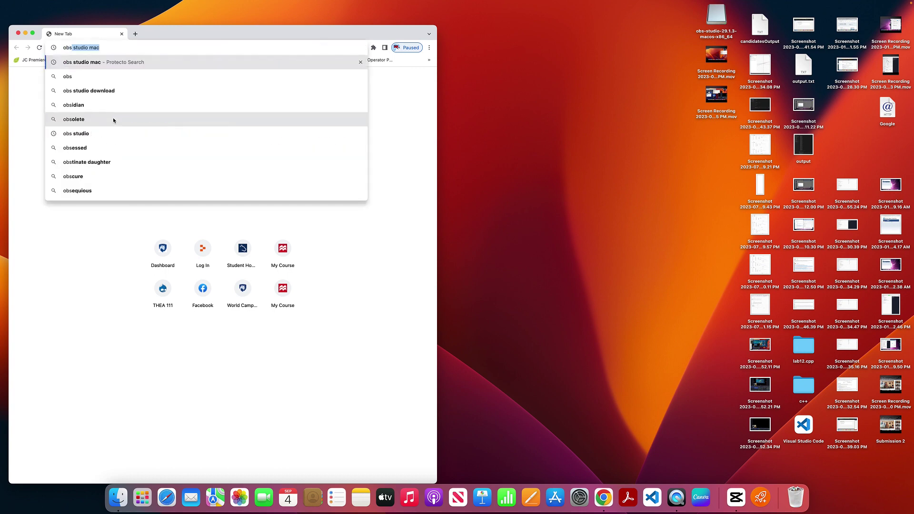
text( stuo)
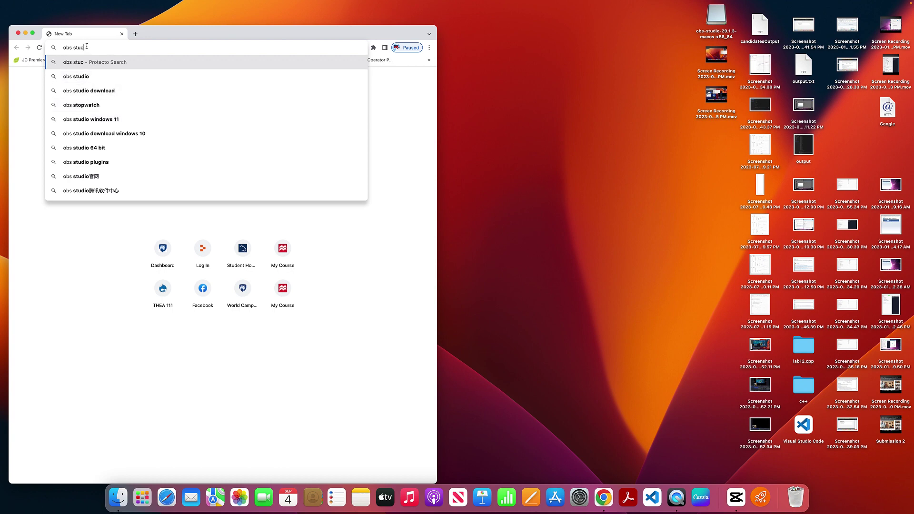
key(BackSpace)
text(dio)
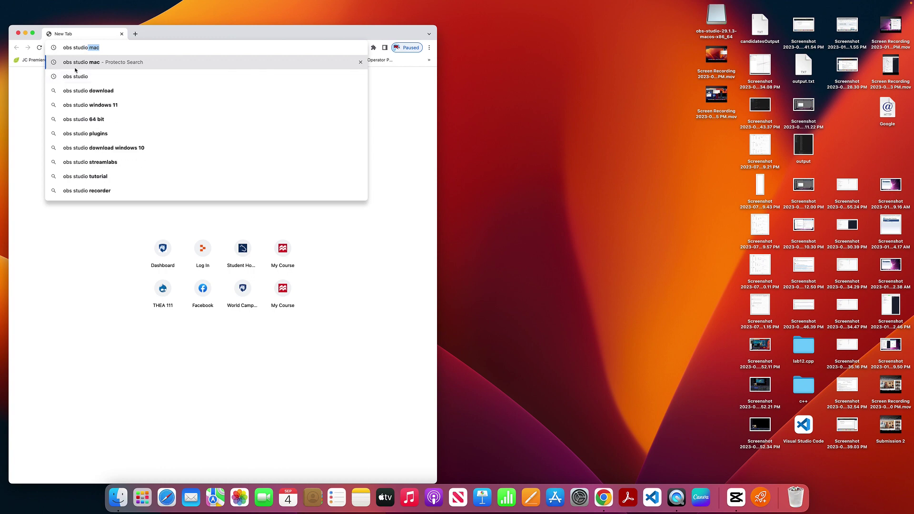
click(81, 63)
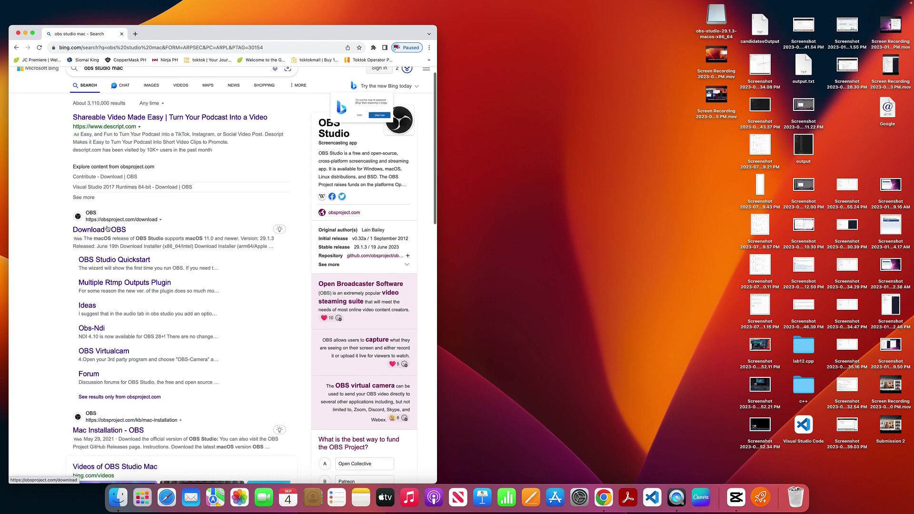
Step: Open the OBS Mac Installation page from the results and download the x86_64/Intel installer of OBS Studio for macOS
scroll(100, 225, down, 1)
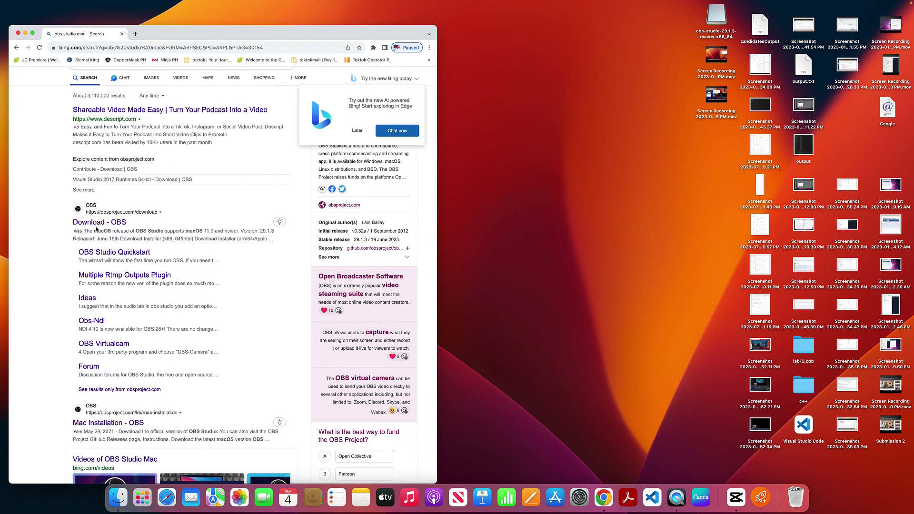
scroll(93, 257, down, 5)
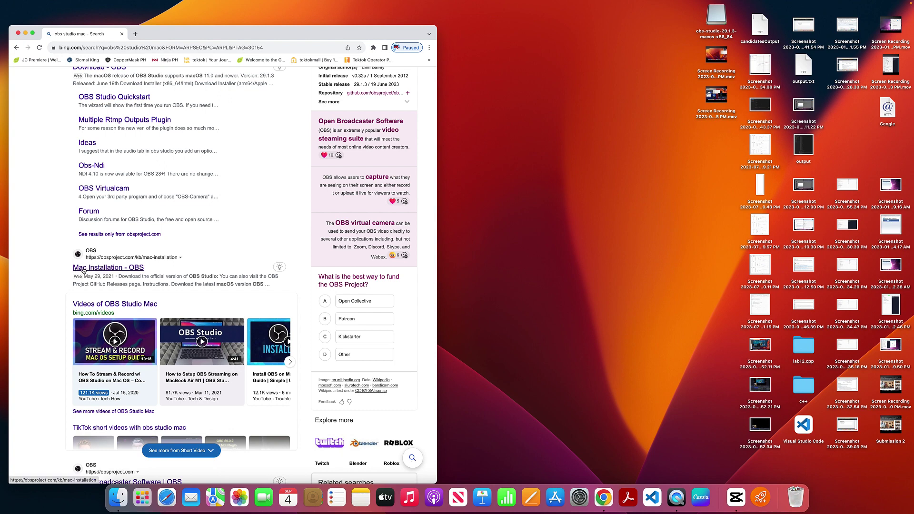
click(107, 270)
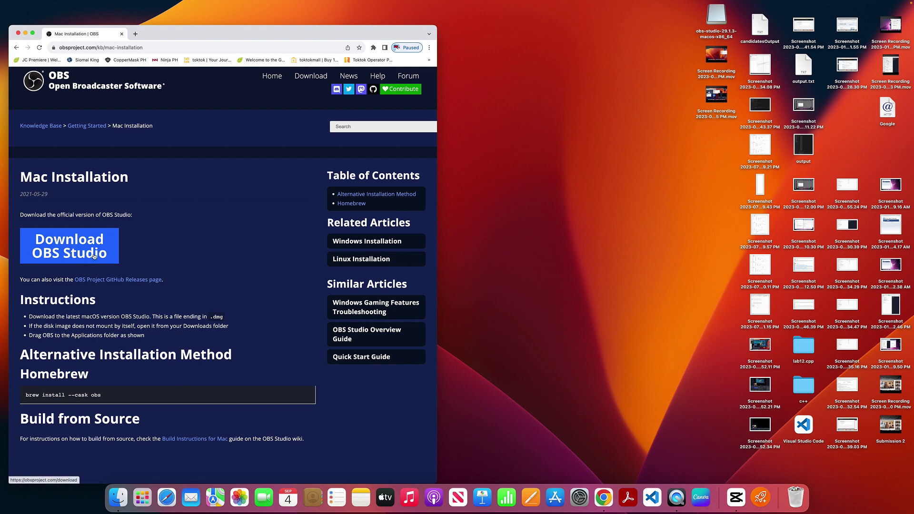
click(53, 239)
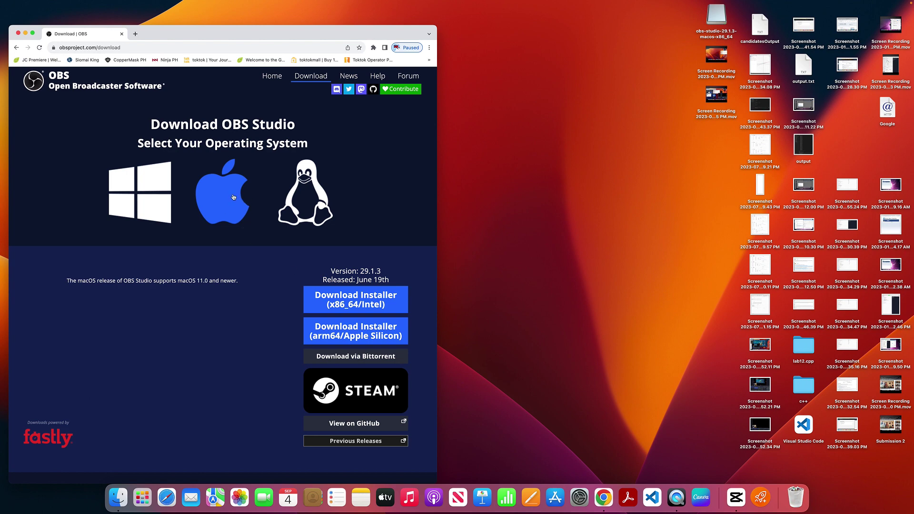
click(364, 307)
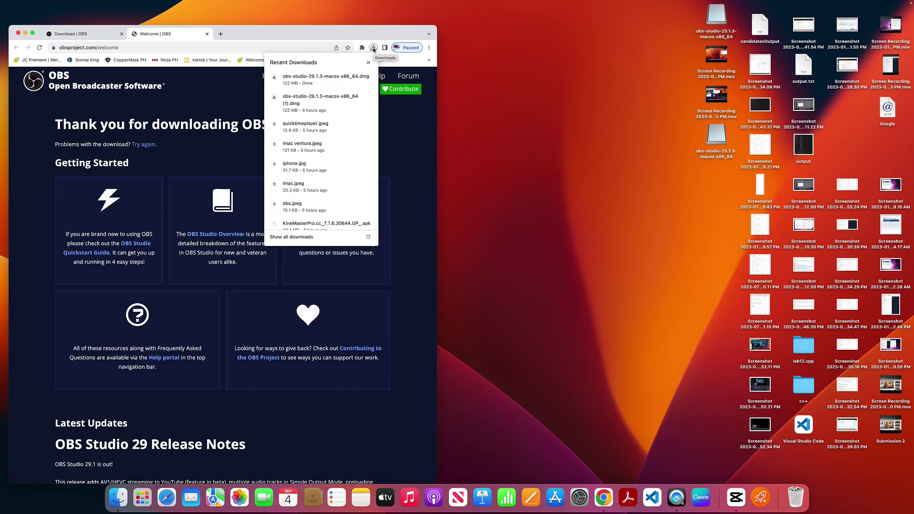
Step: Install OBS from the downloaded obs-studio-29.1.3-macos-x86_64.dmg into the Applications folder and launch it
click(321, 84)
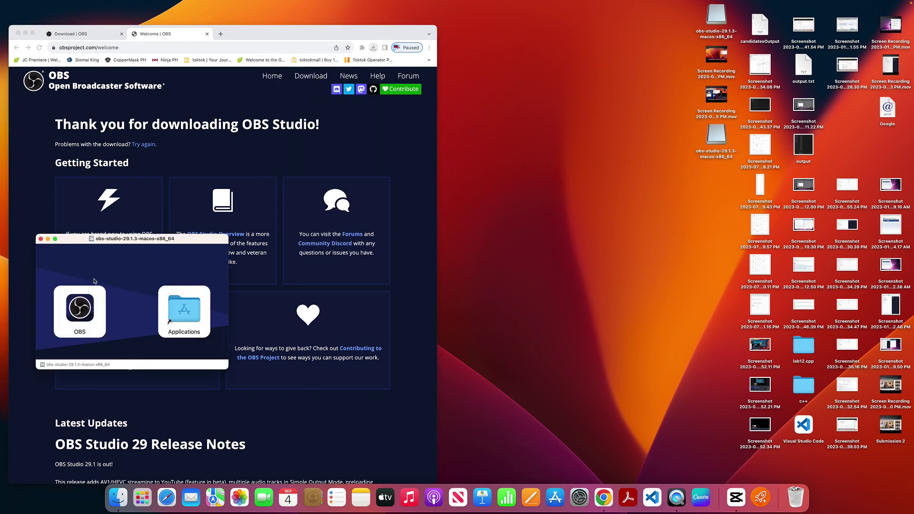
drag(73, 307, 167, 304)
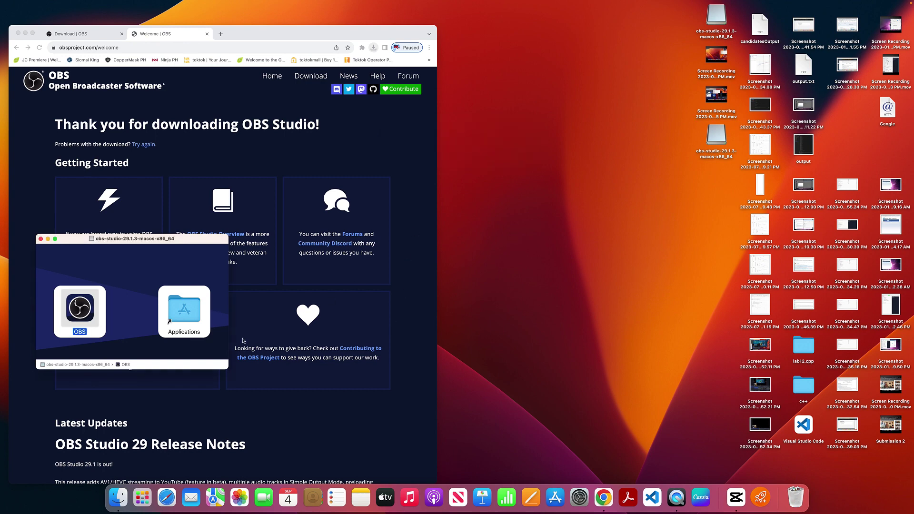
click(140, 505)
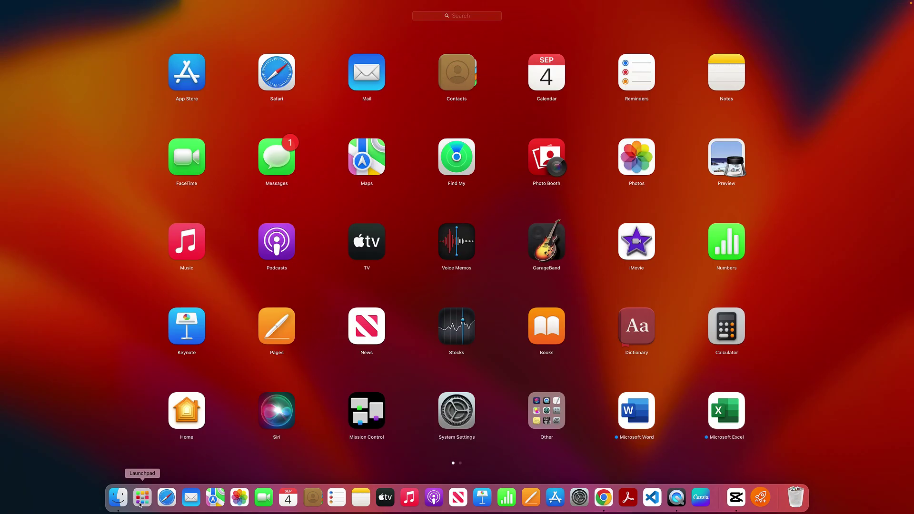
scroll(392, 445, down, 2)
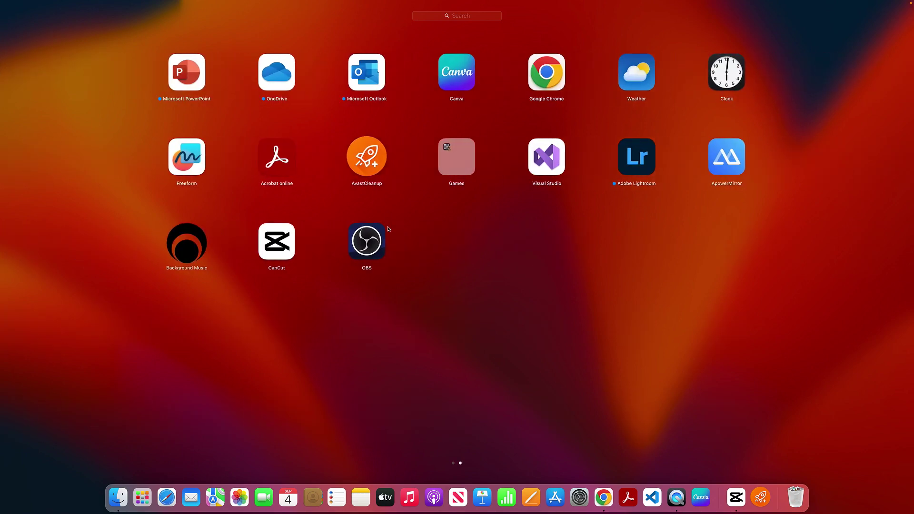
click(370, 251)
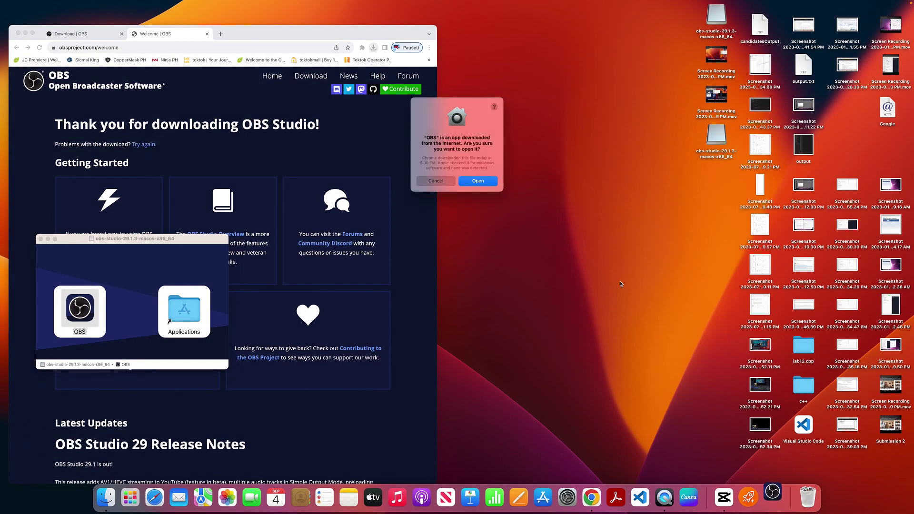
click(481, 184)
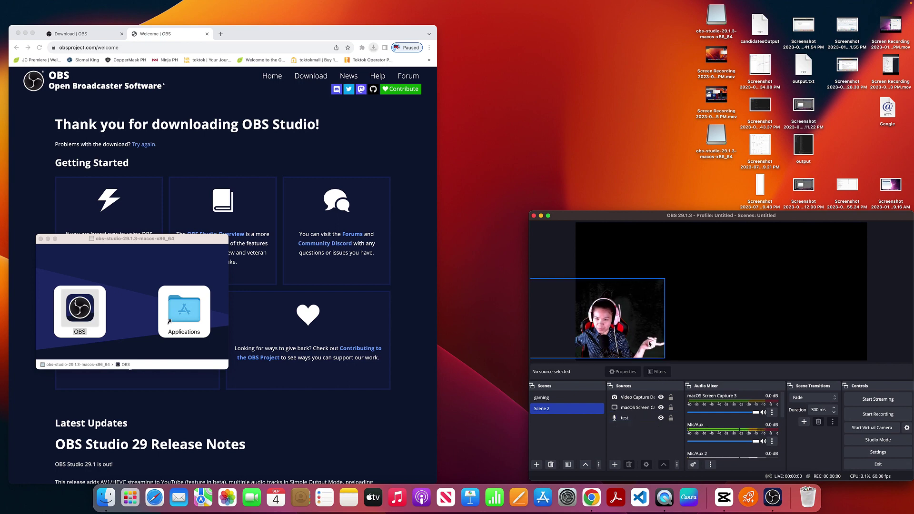
Step: Remove Scene 2 from the scene list and confirm its removal
right_click(568, 412)
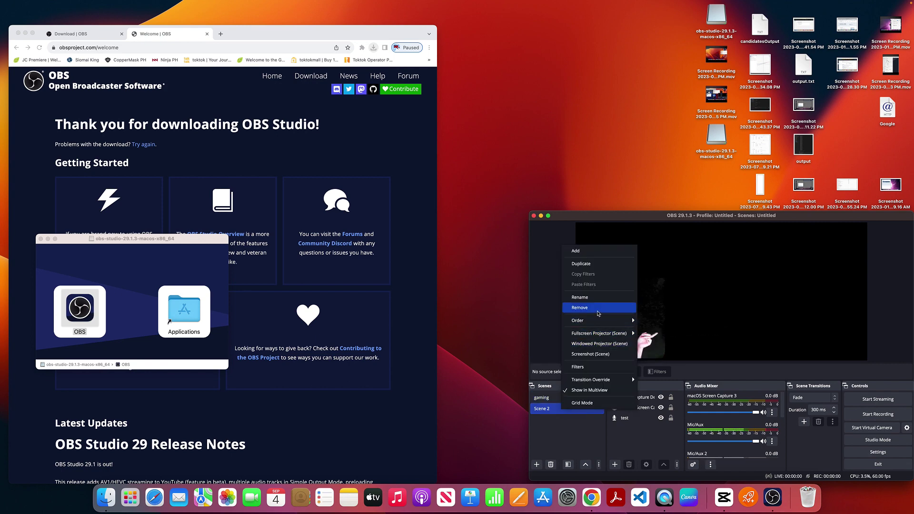
click(599, 309)
click(762, 358)
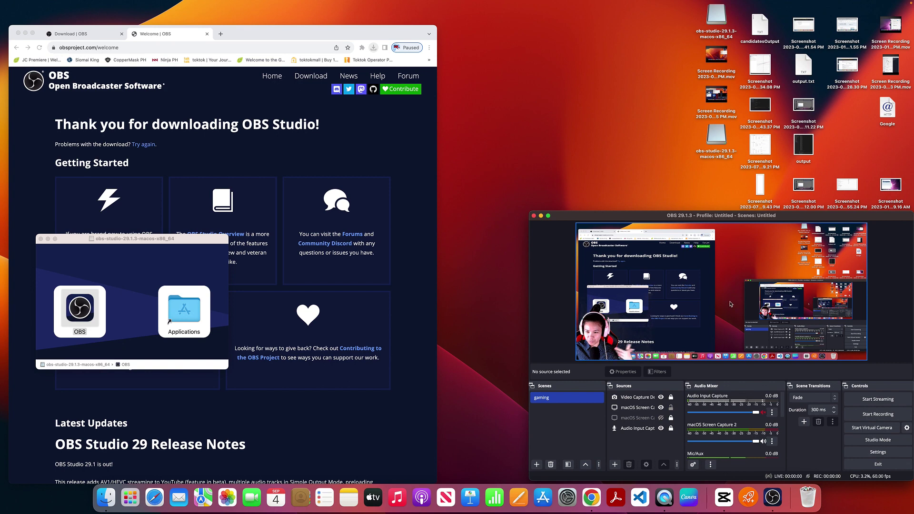
Step: Try to remove the gaming scene from the scene list
right_click(553, 402)
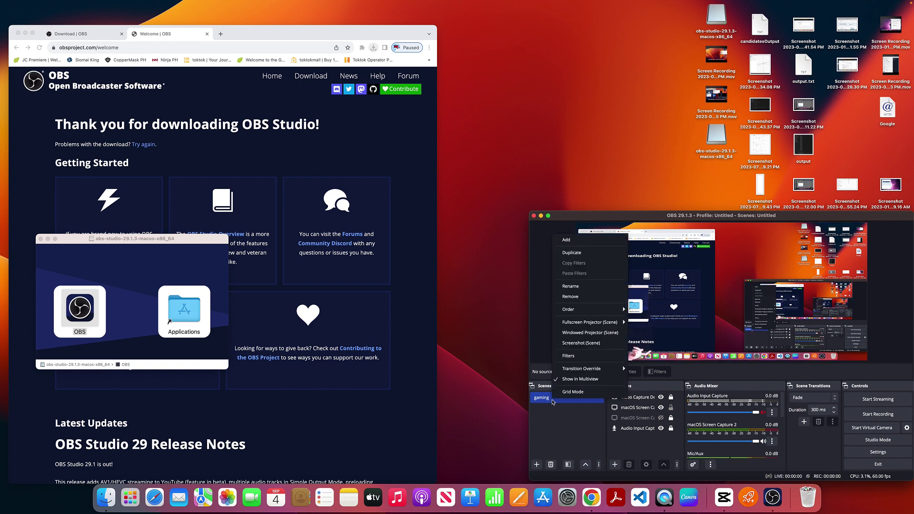
click(582, 302)
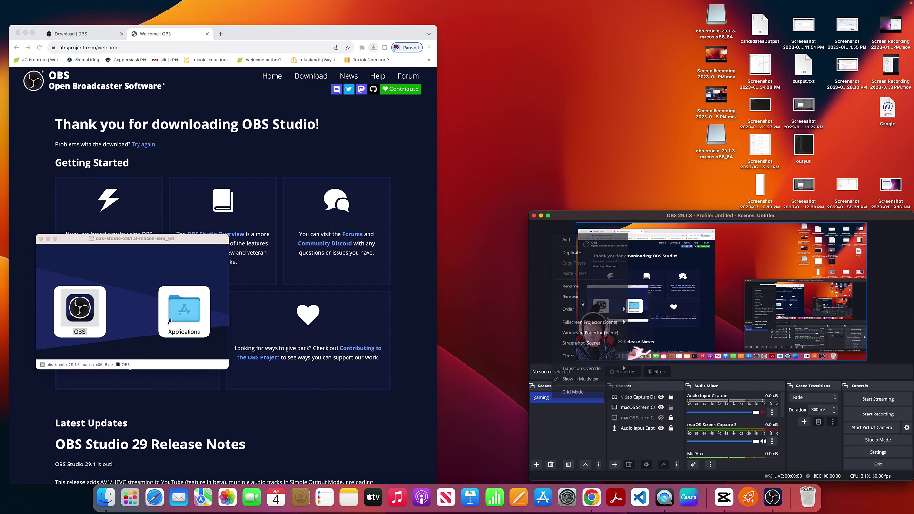
right_click(568, 398)
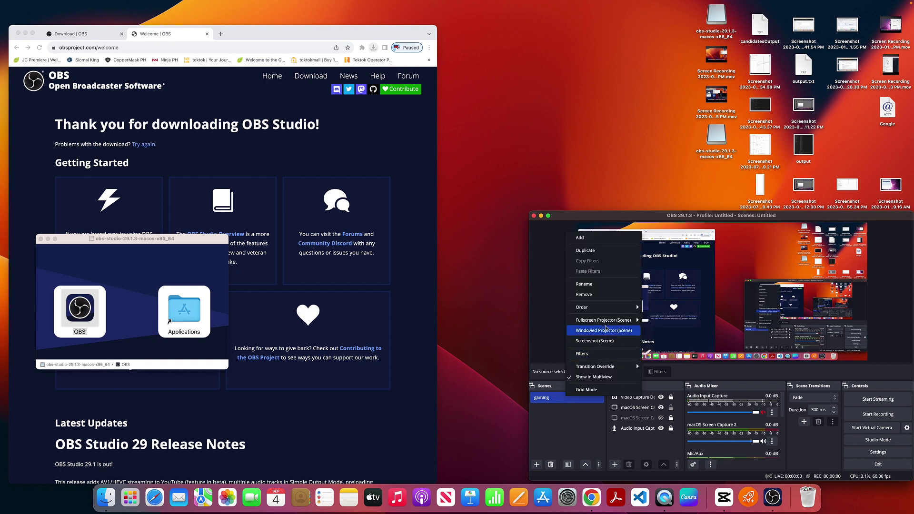
click(584, 295)
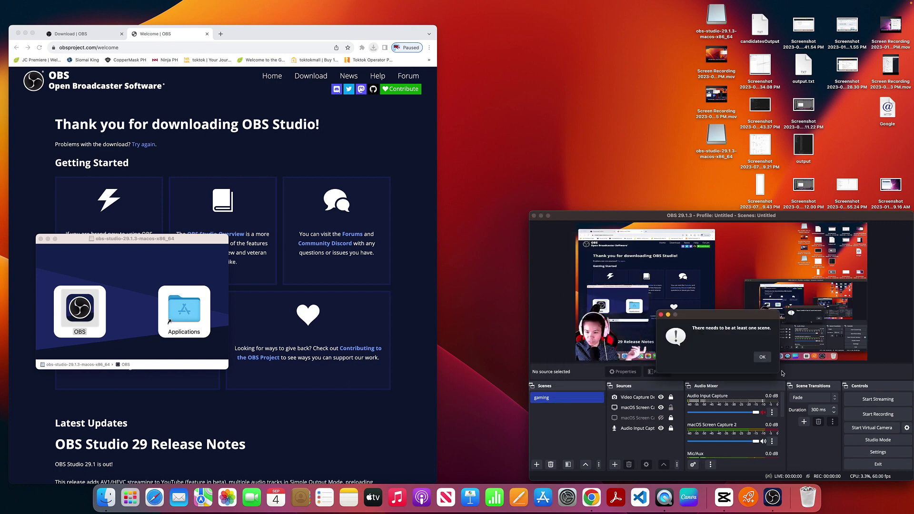
click(762, 357)
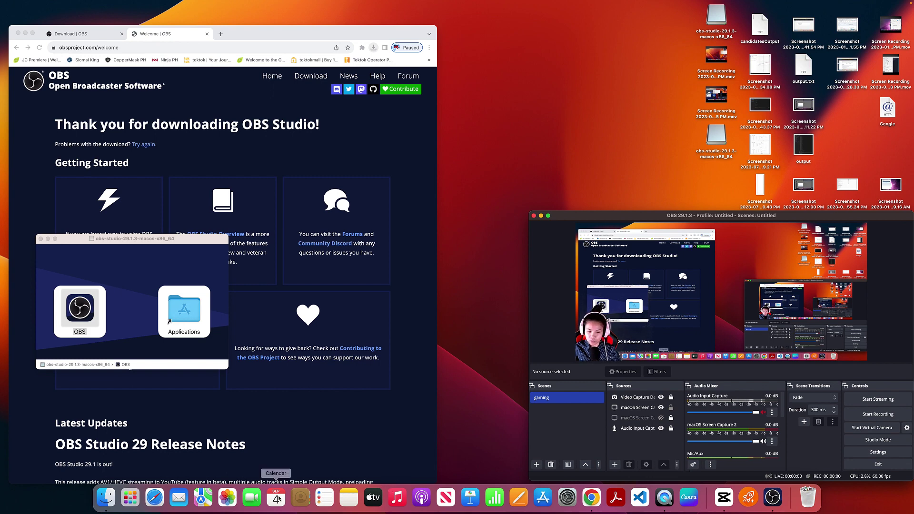
Step: Launch QuickTime Player, dismiss its file chooser and open a new movie recording
click(130, 499)
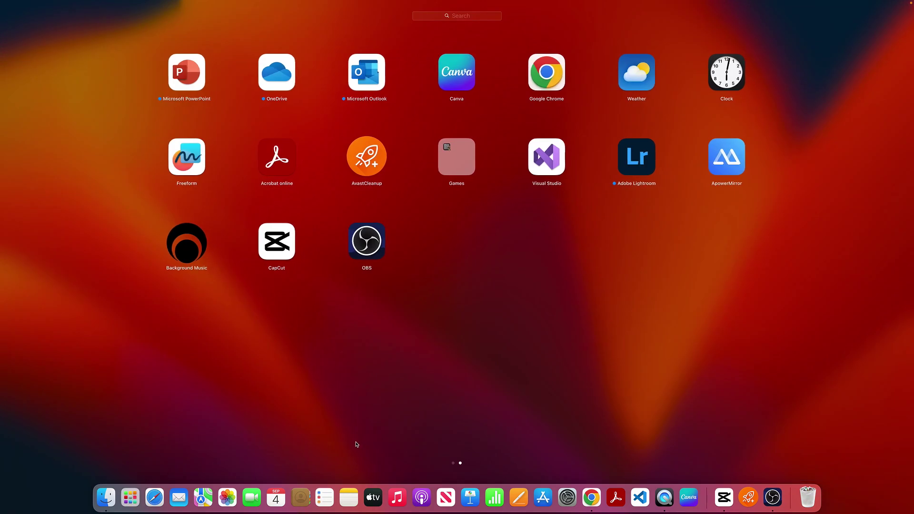
scroll(357, 445, left, 2)
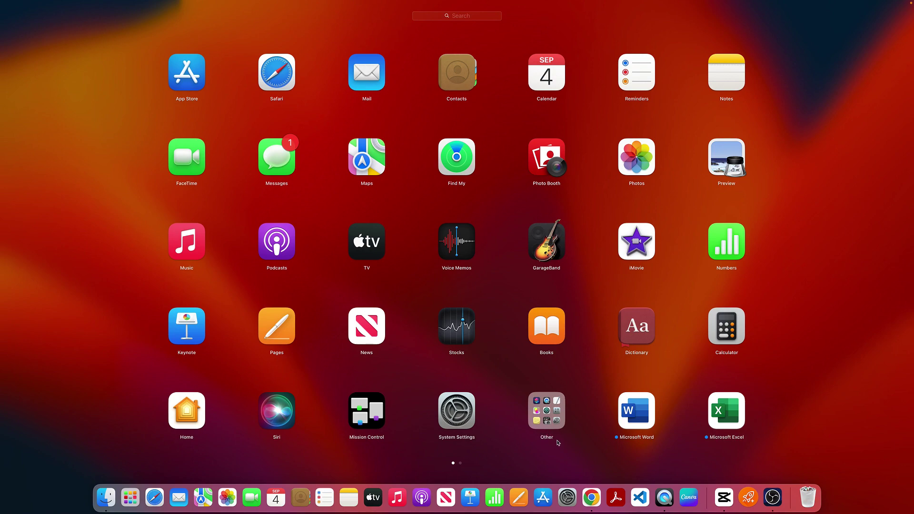
click(555, 419)
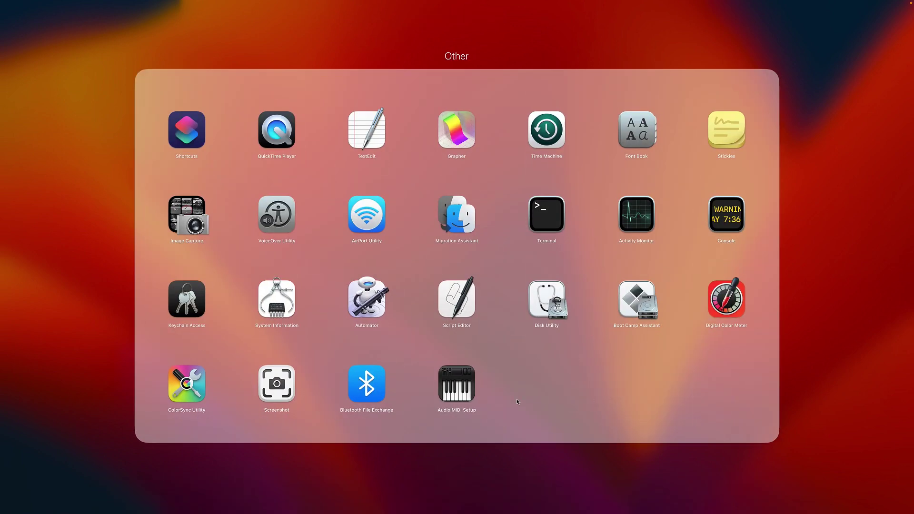
click(289, 134)
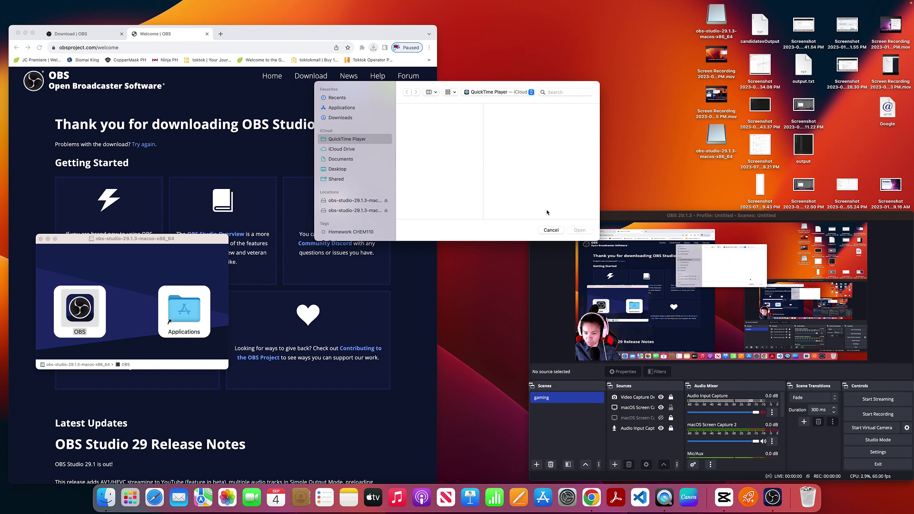
click(551, 231)
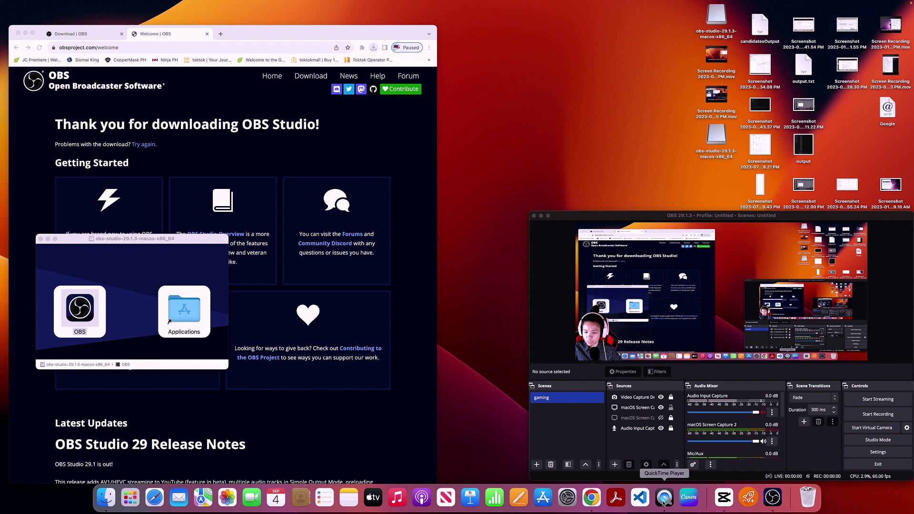
right_click(664, 501)
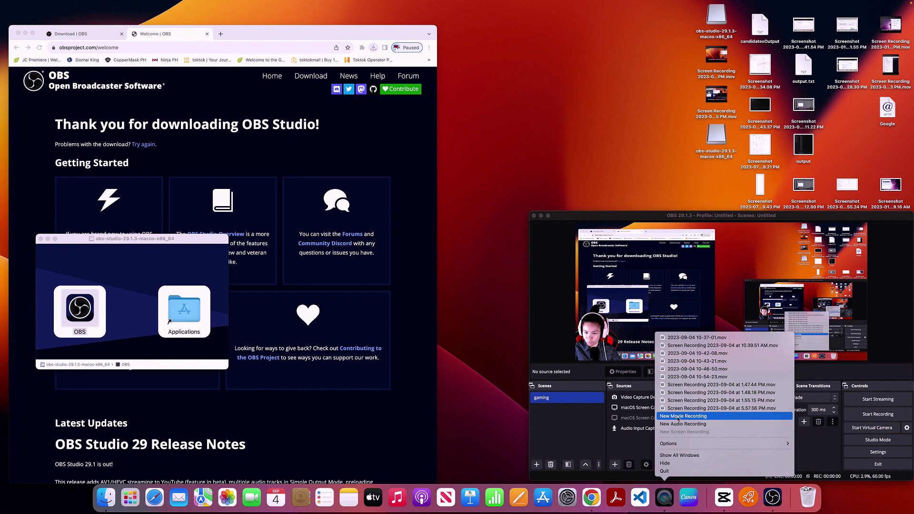
click(679, 418)
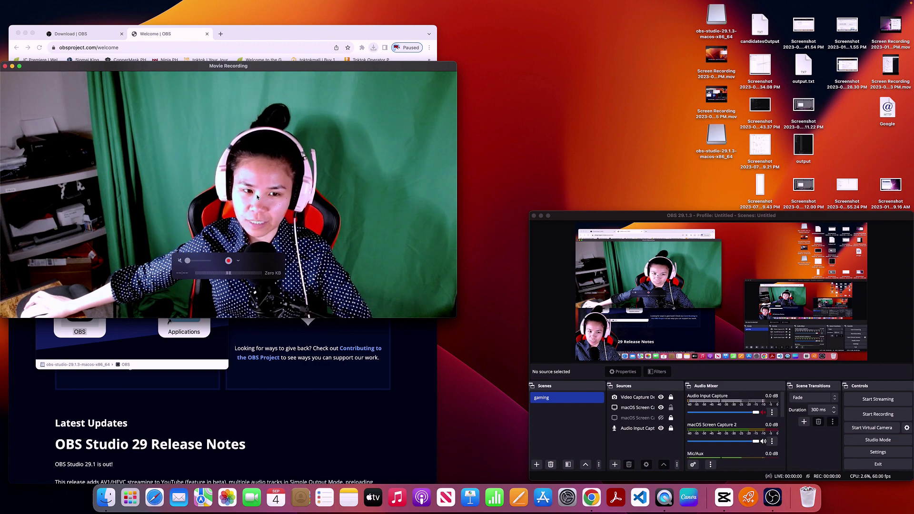
Step: Choose the connected iPhone as the movie recording's screen source, and reopen the list of recording sources
mouse_move(238, 263)
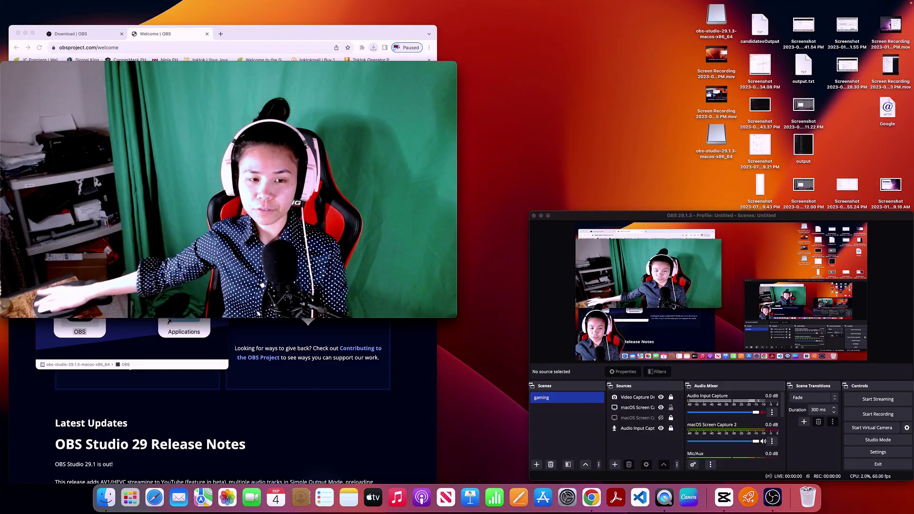
mouse_move(234, 244)
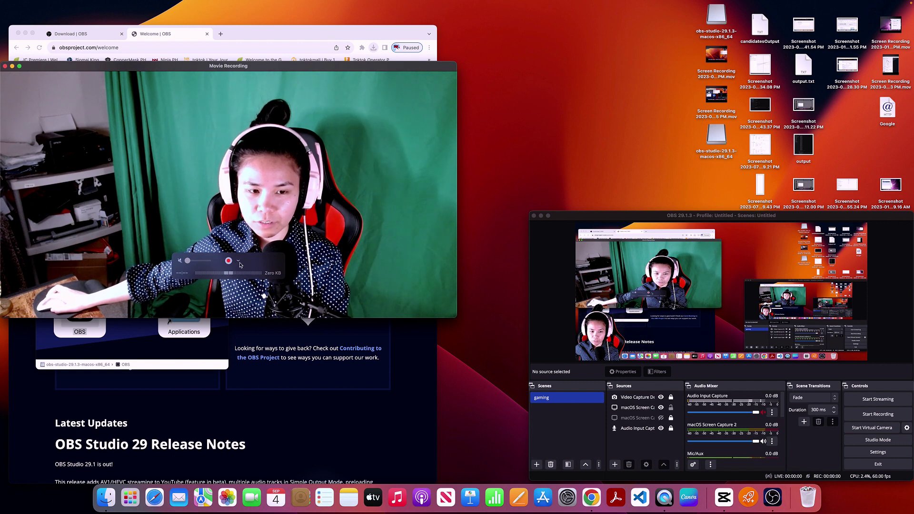
click(240, 262)
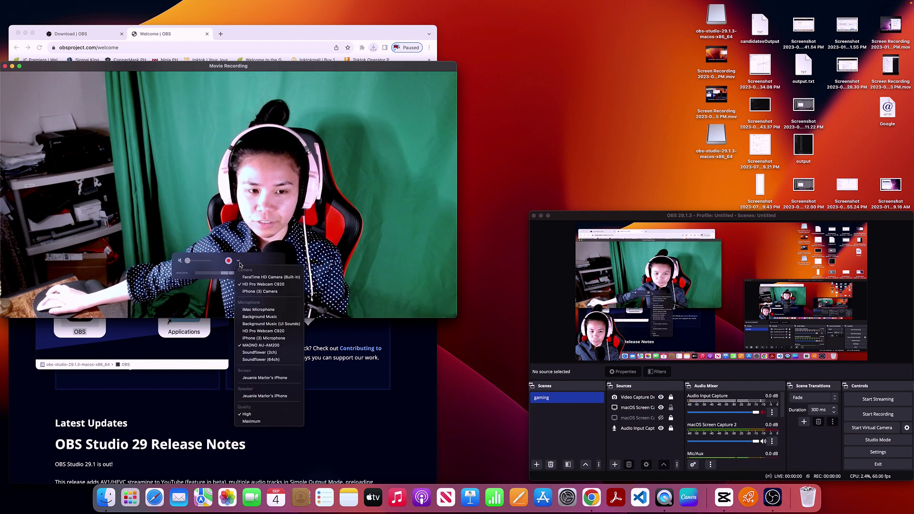
click(252, 379)
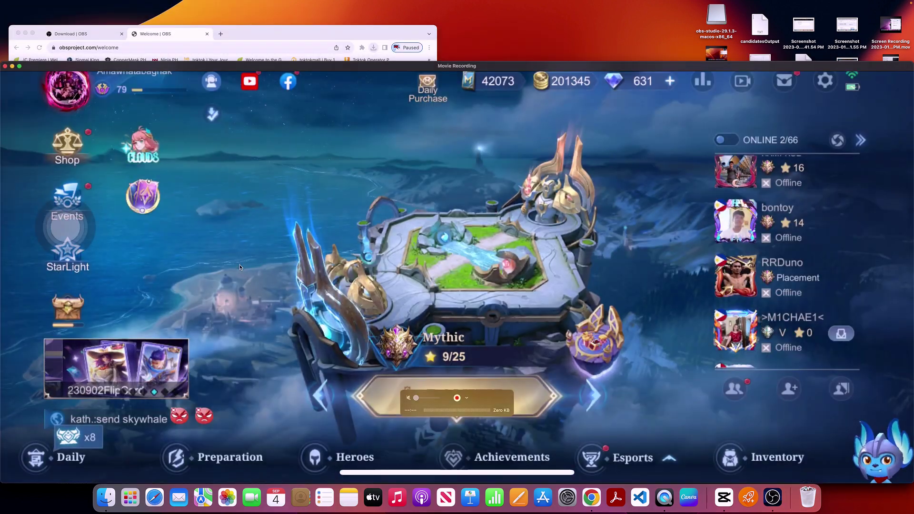
click(467, 400)
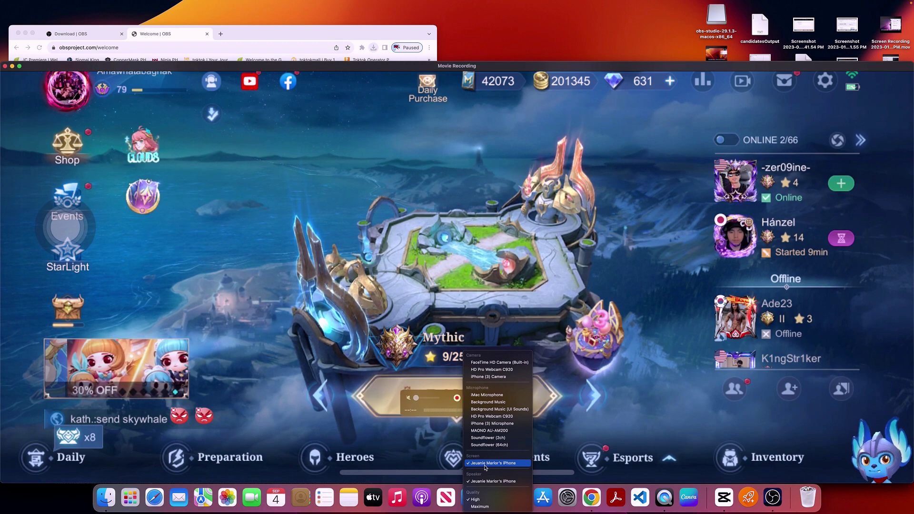
Step: Choose the connected iPhone as the movie recording's speaker source and turn its monitoring volume up slightly
click(492, 481)
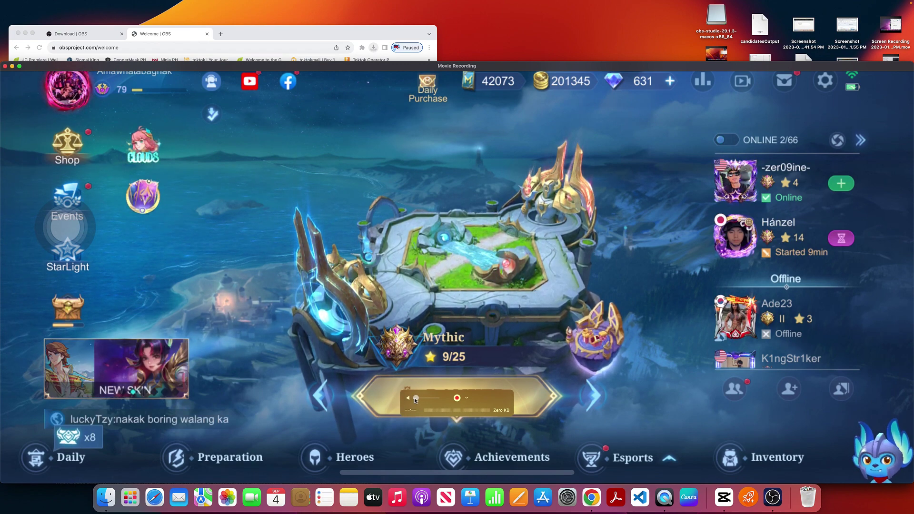
drag(414, 398, 419, 399)
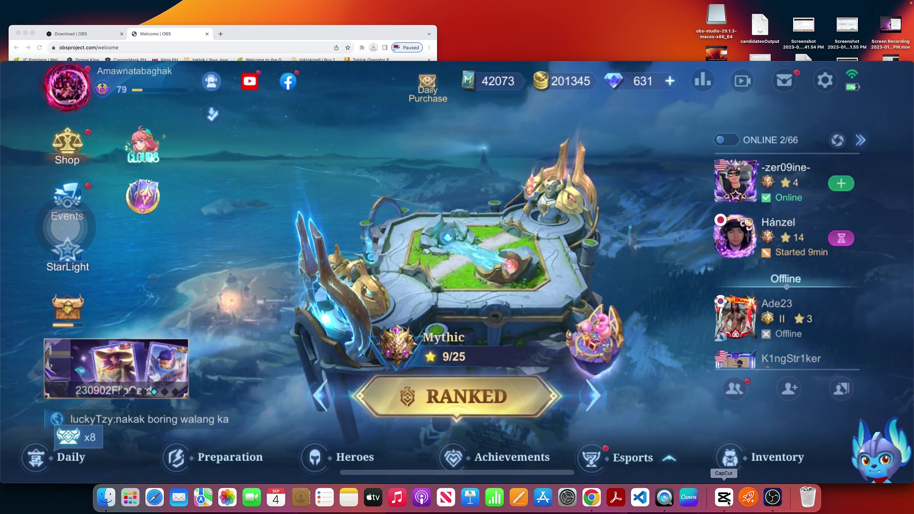
Step: In the system's Sound settings, select iMac Speakers as the output device and MAONO AU-AM200 as the input device
click(773, 498)
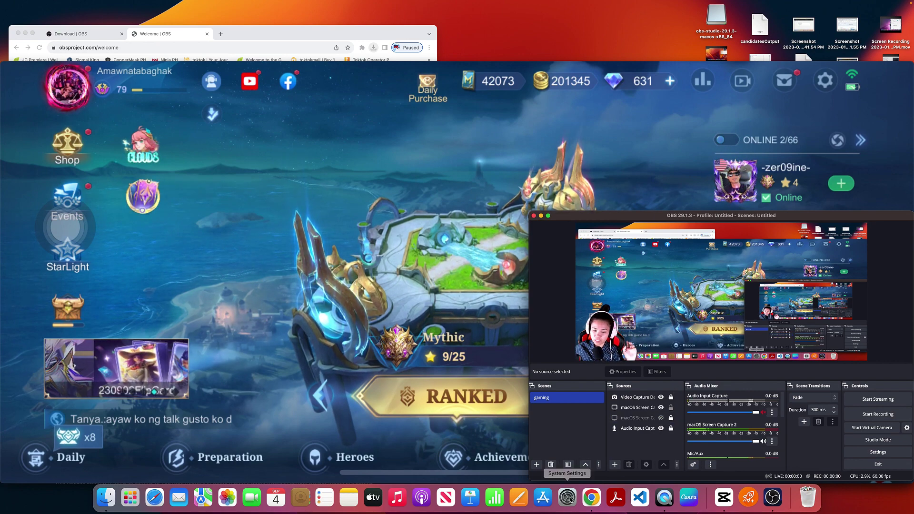
click(505, 305)
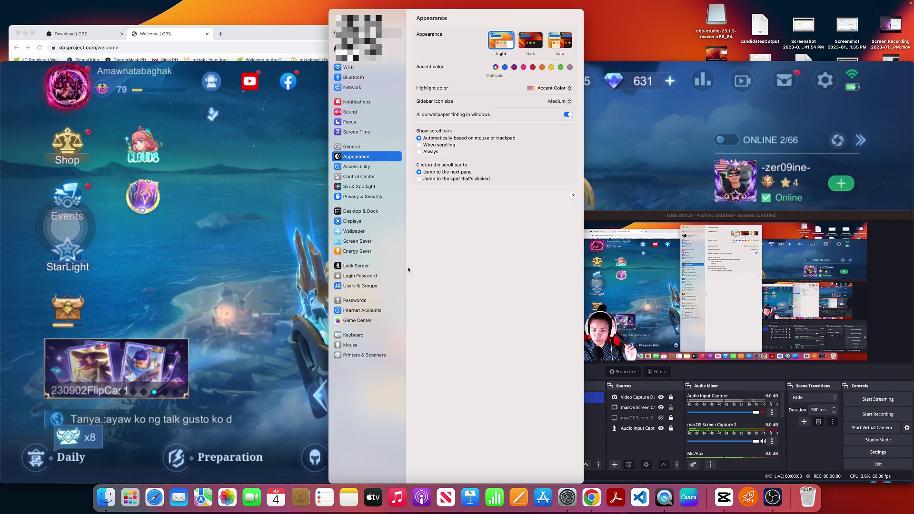
click(364, 114)
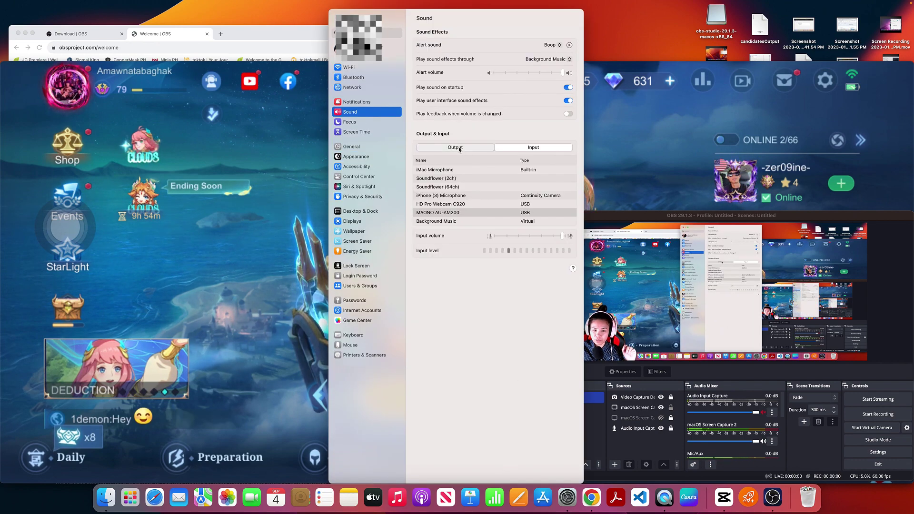
click(460, 148)
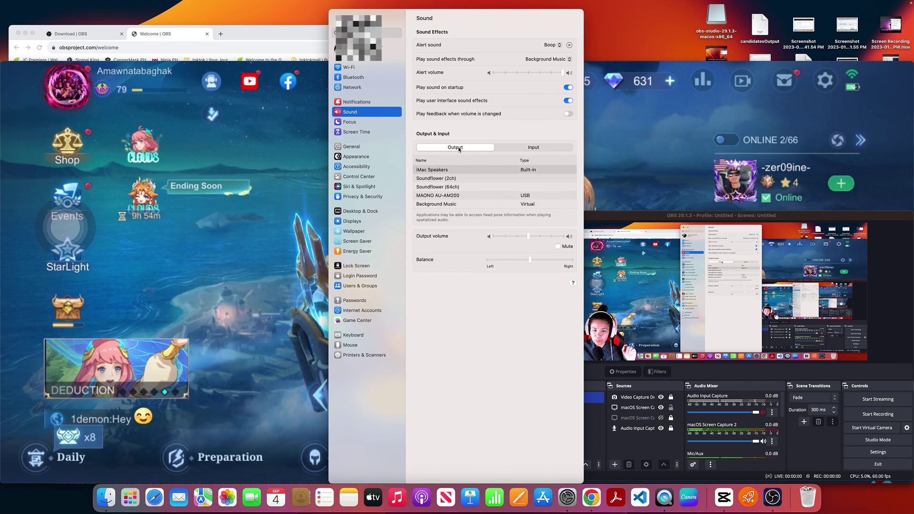
click(480, 171)
click(525, 148)
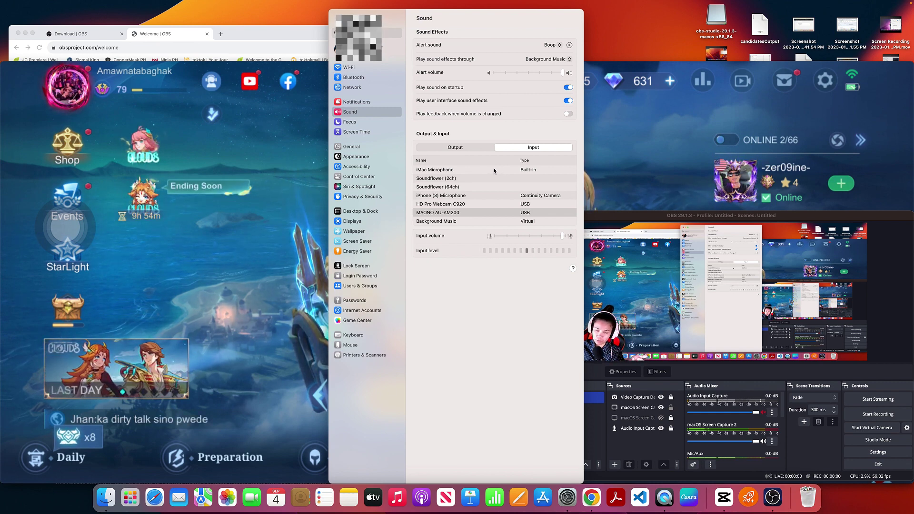
click(486, 213)
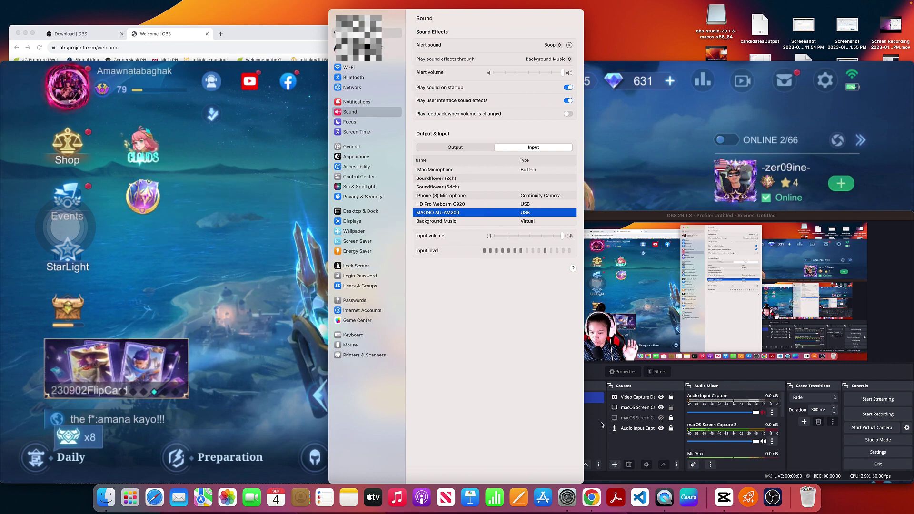
Step: Switch back to QuickTime Player and raise both the recording's monitoring volume and the system volume
click(666, 498)
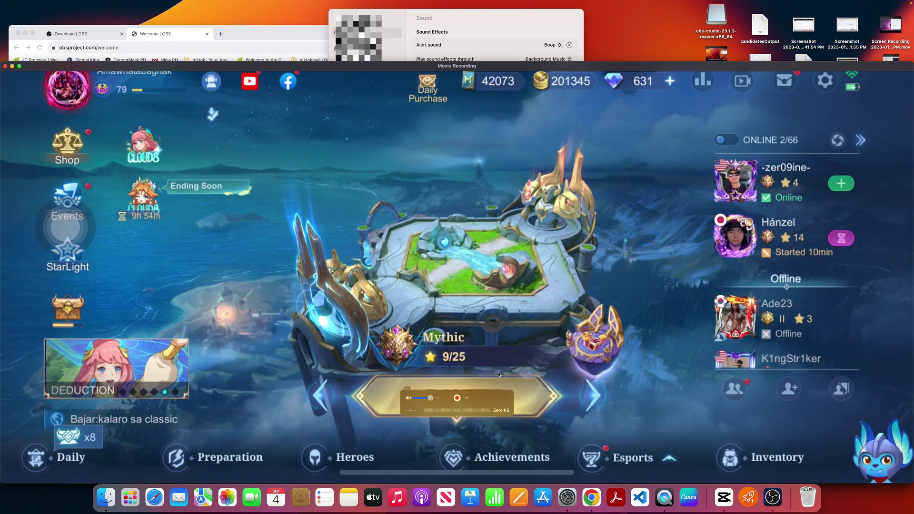
click(426, 400)
drag(425, 399, 435, 400)
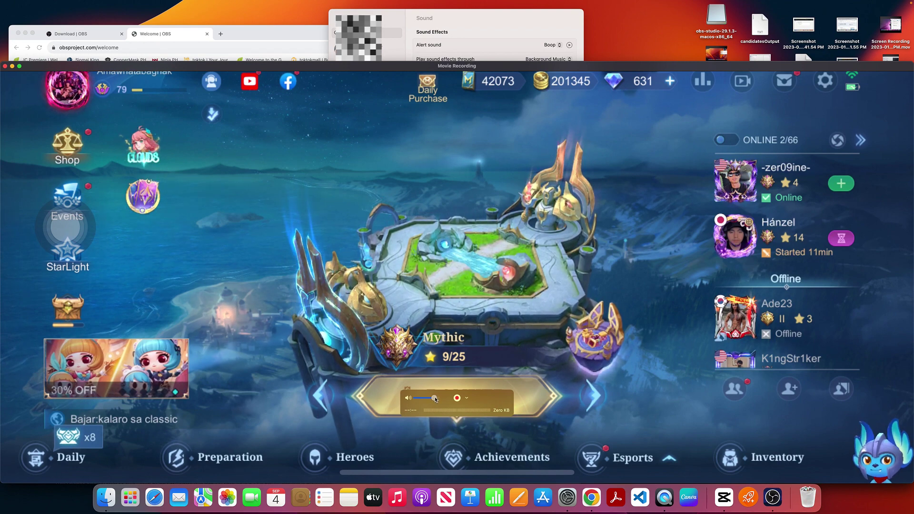
key(XF86AudioRaiseVolume)
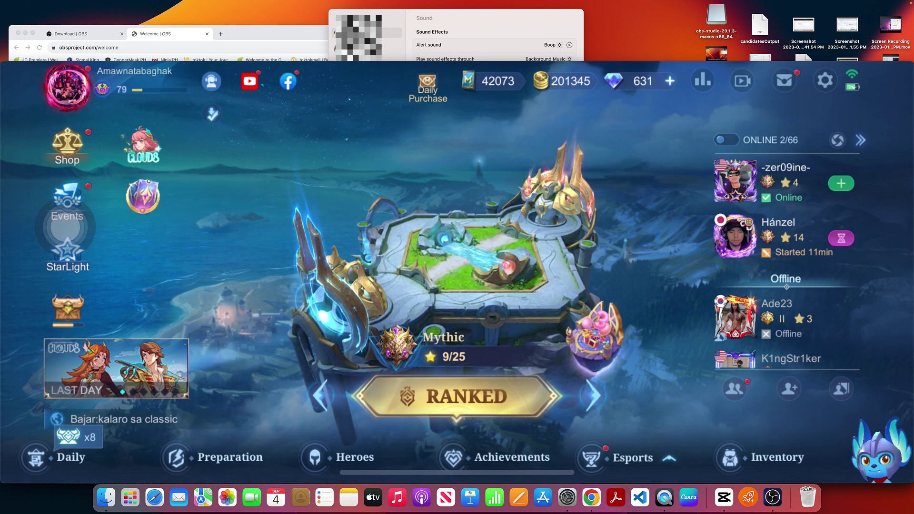
key(XF86AudioRaiseVolume)
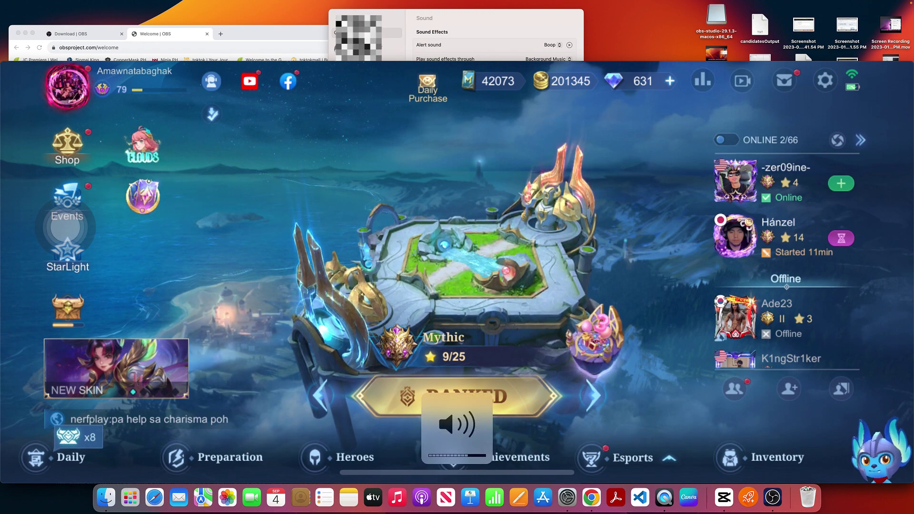
Step: Reopen the movie recording's source list and select the connected iPhone as the screen source
mouse_move(482, 398)
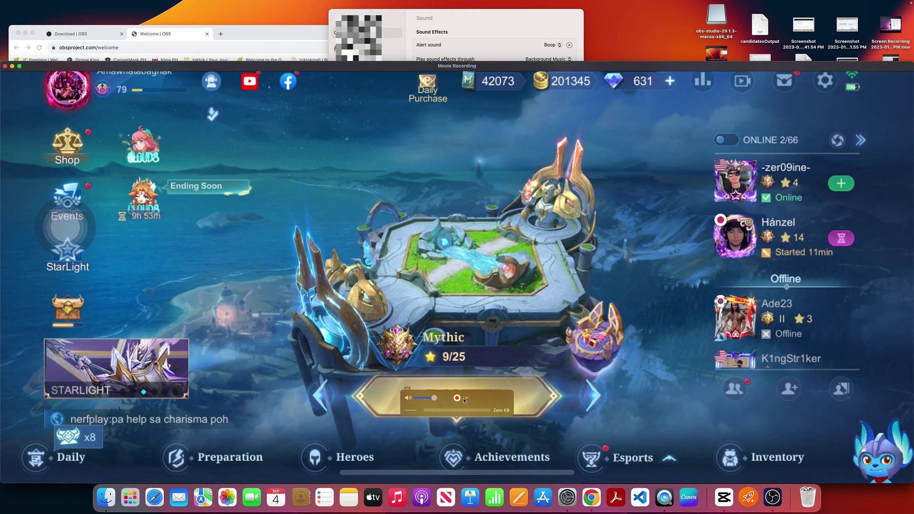
click(466, 399)
scroll(484, 434, down, 3)
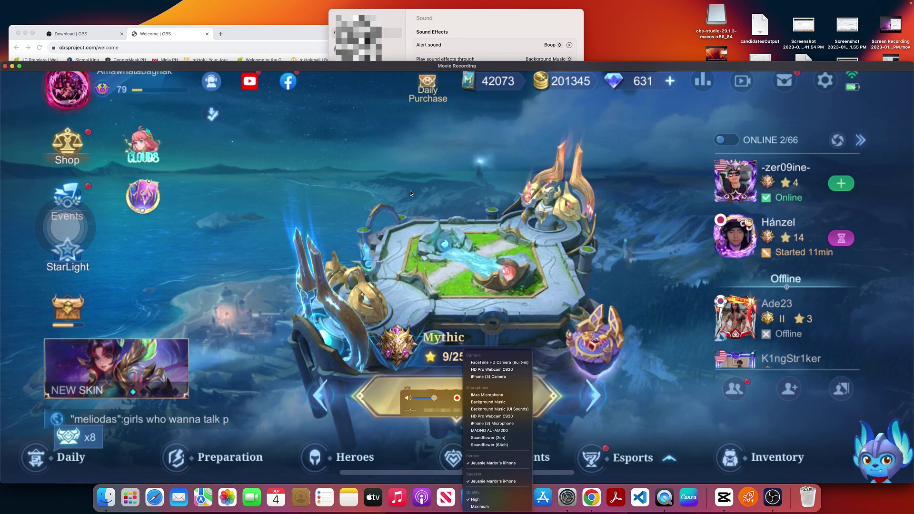
click(493, 463)
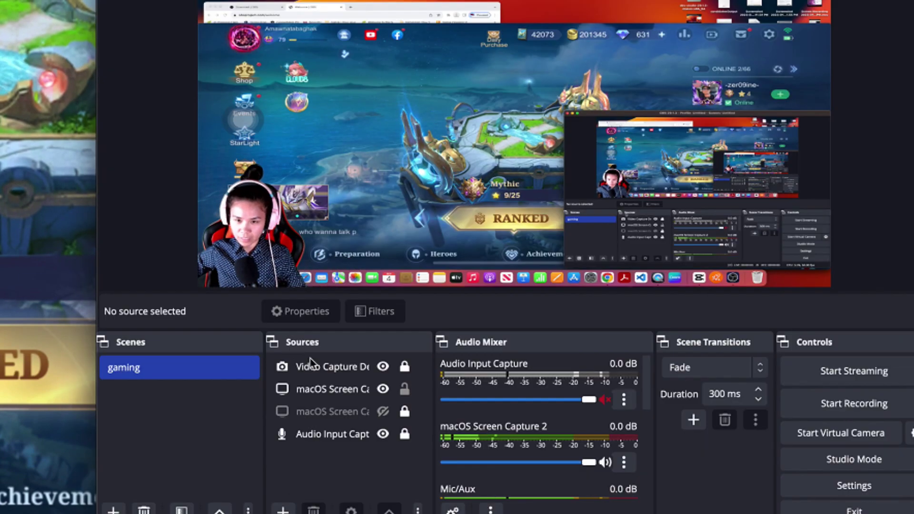
click(301, 390)
ctrl+click(301, 390)
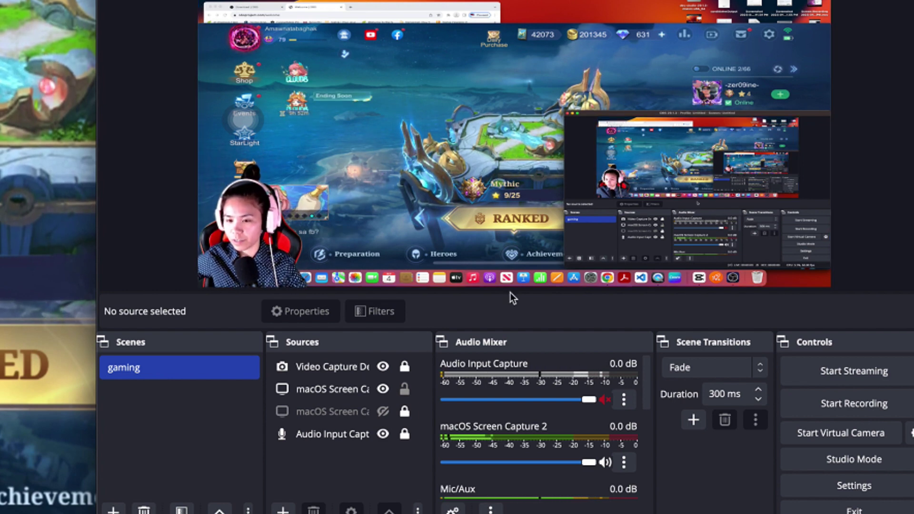
click(353, 367)
click(318, 412)
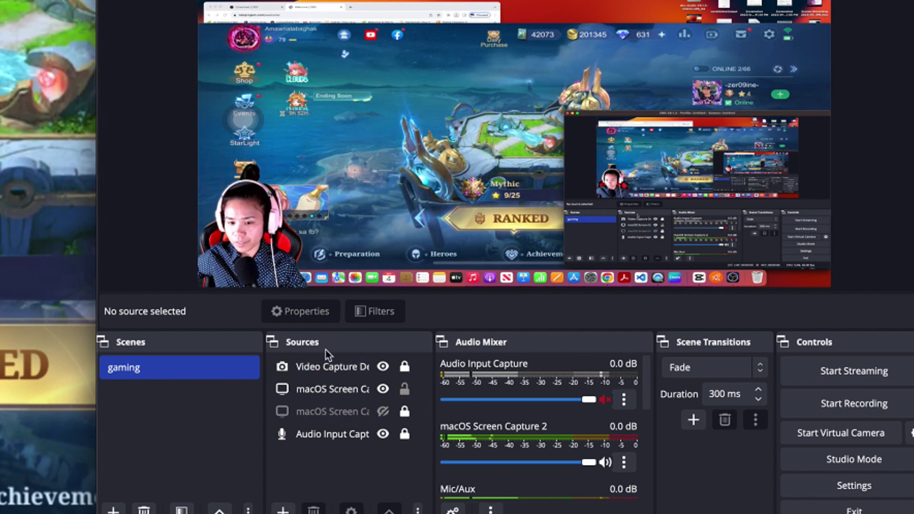
click(329, 389)
click(329, 367)
click(185, 366)
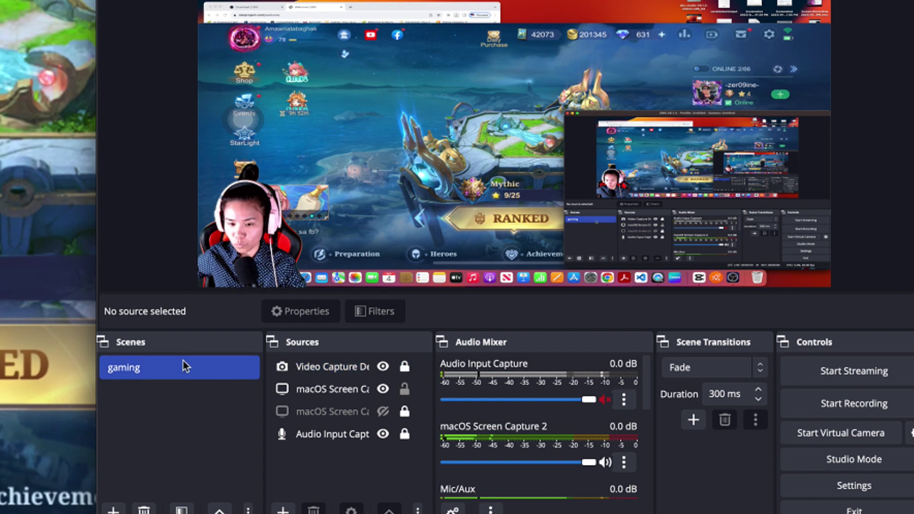
Step: Add a new OBS scene named test
right_click(161, 345)
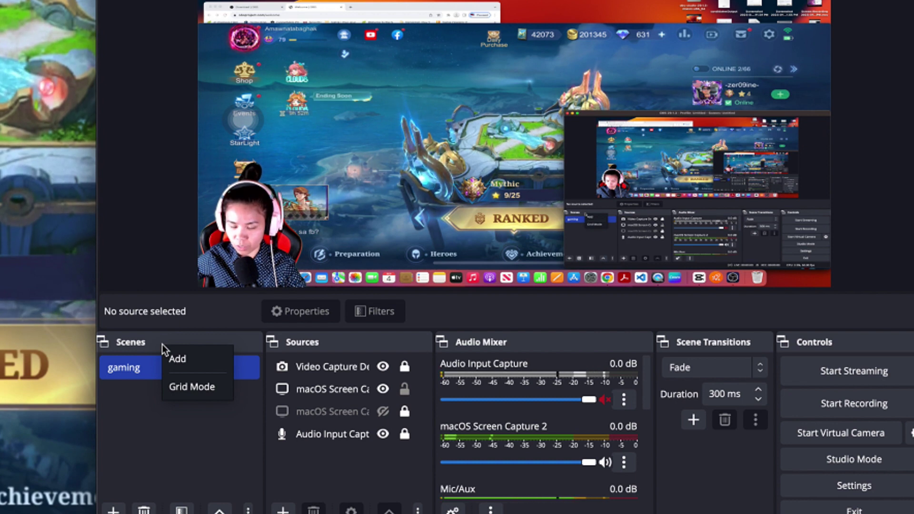
click(192, 362)
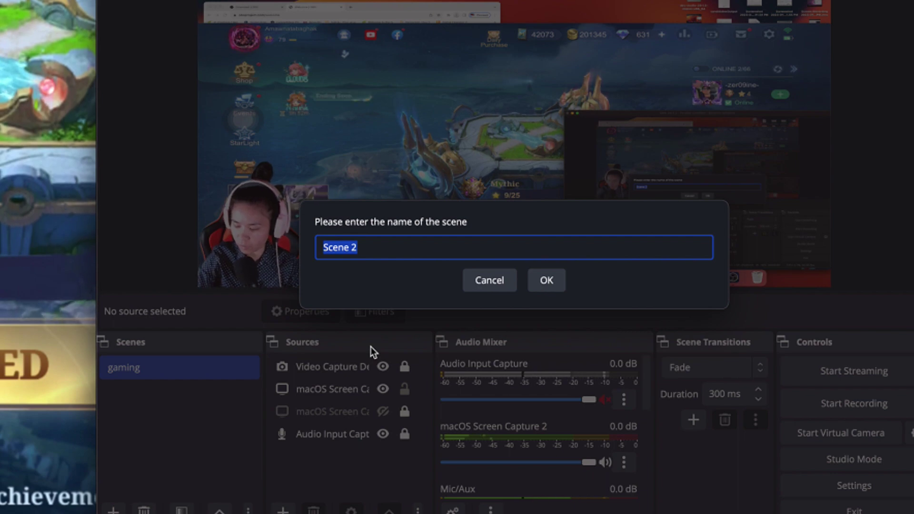
text(test)
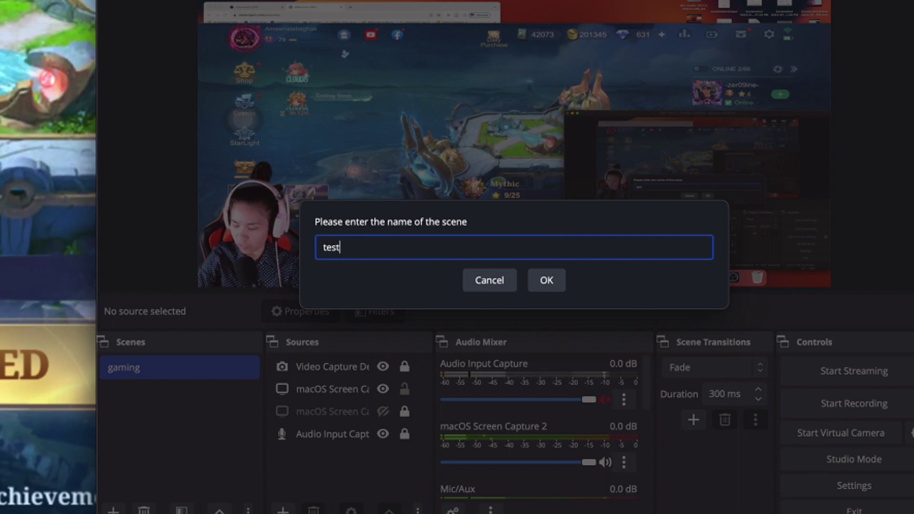
key(Return)
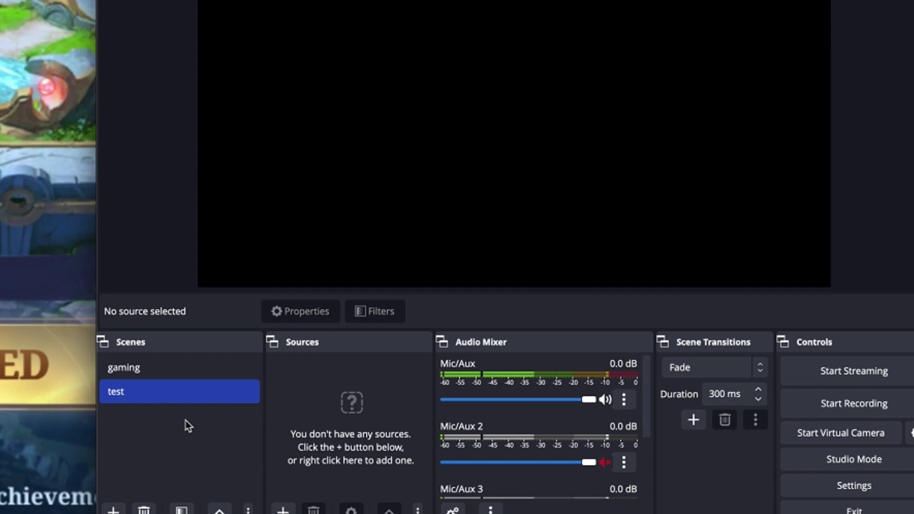
Step: Add a new Audio Input Capture source to the test scene with MAONO AU-AM200 as its device
click(275, 506)
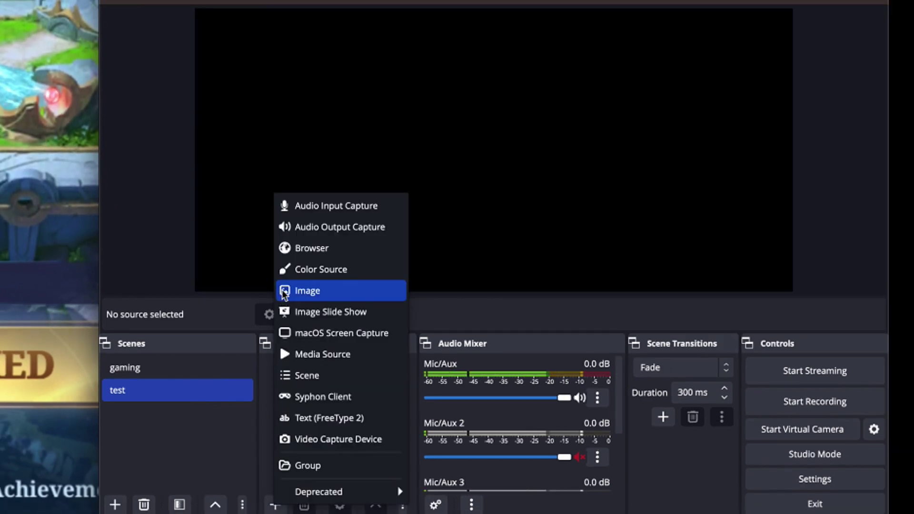
click(313, 210)
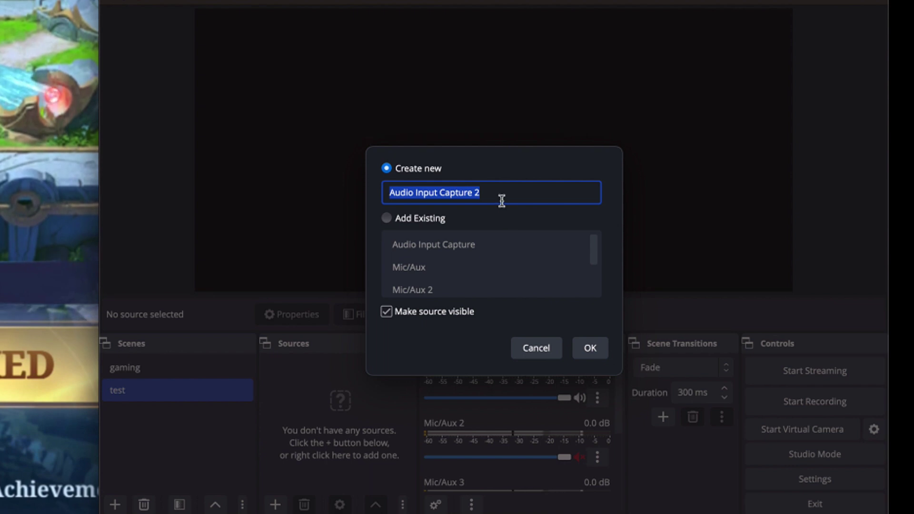
click(589, 349)
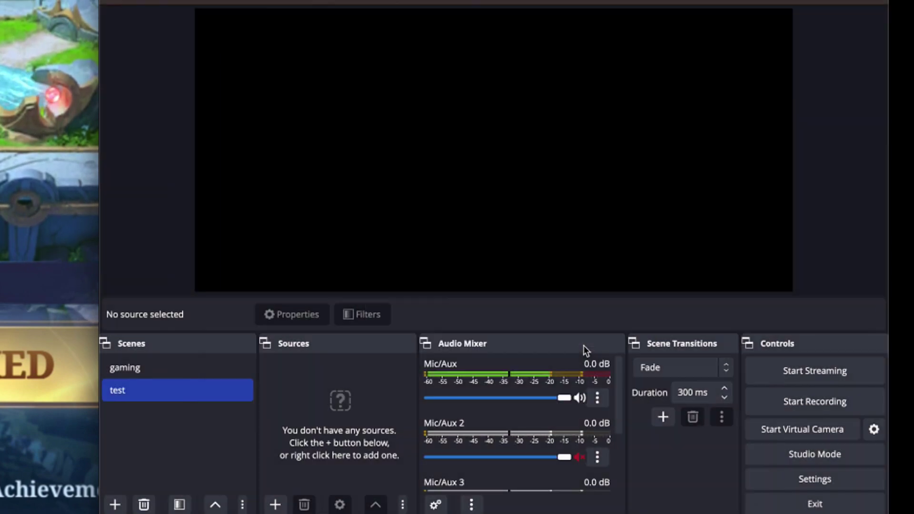
click(720, 93)
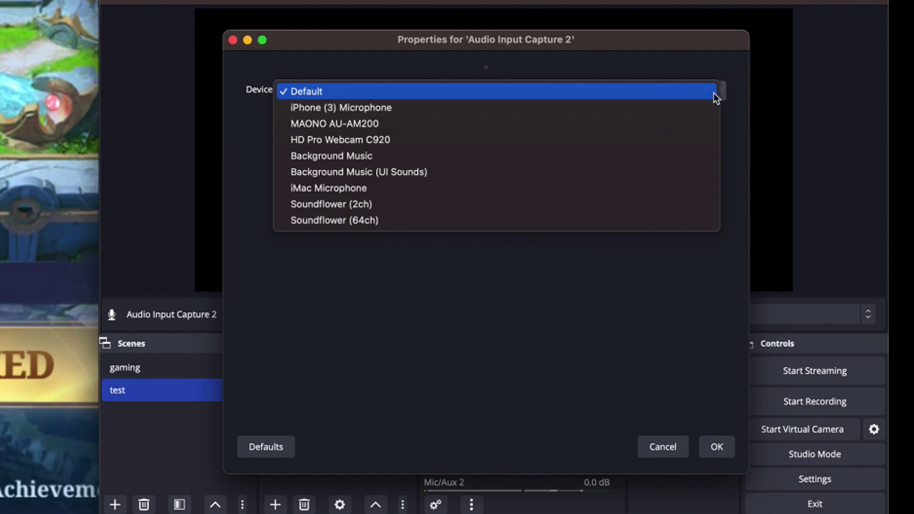
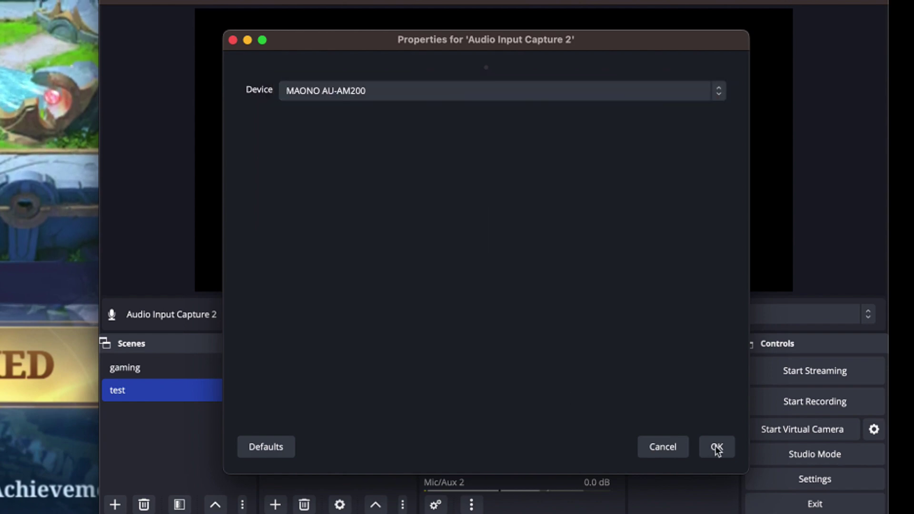
Step: Add a new macOS Screen Capture source to the test scene, keeping the suggested name
click(274, 505)
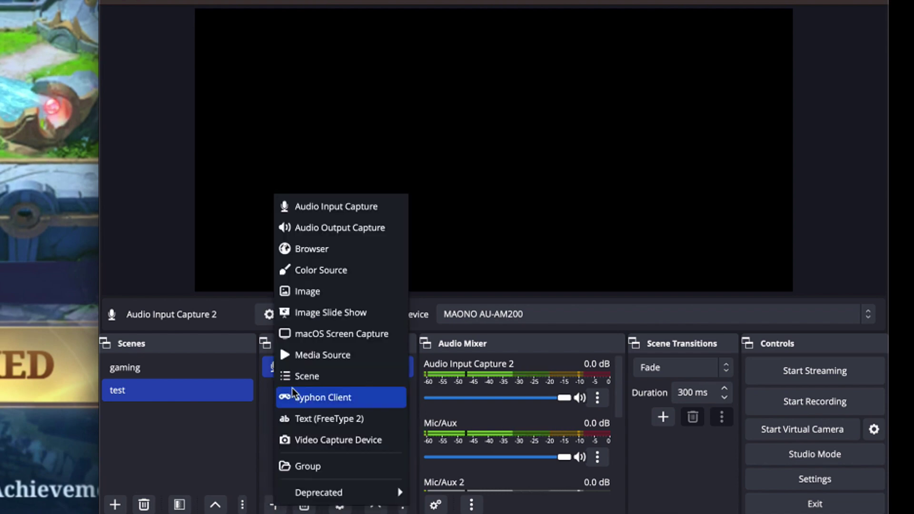
click(348, 336)
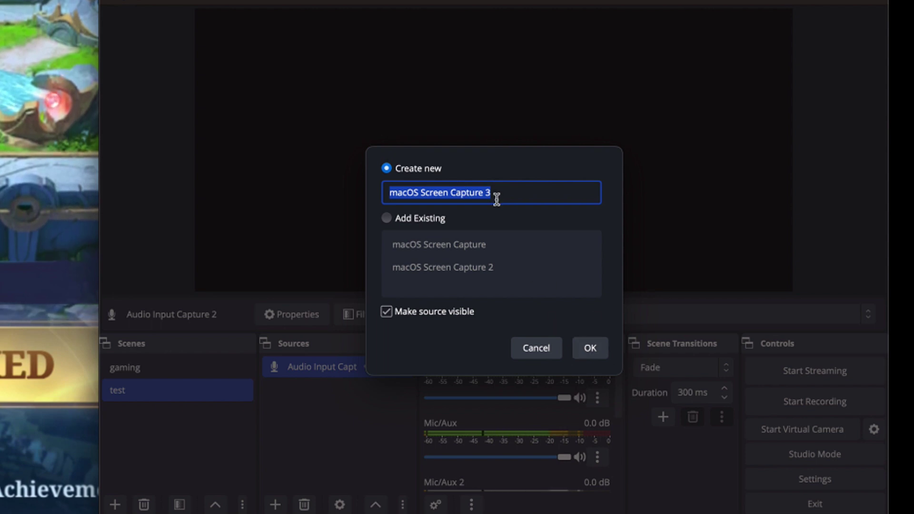
click(591, 349)
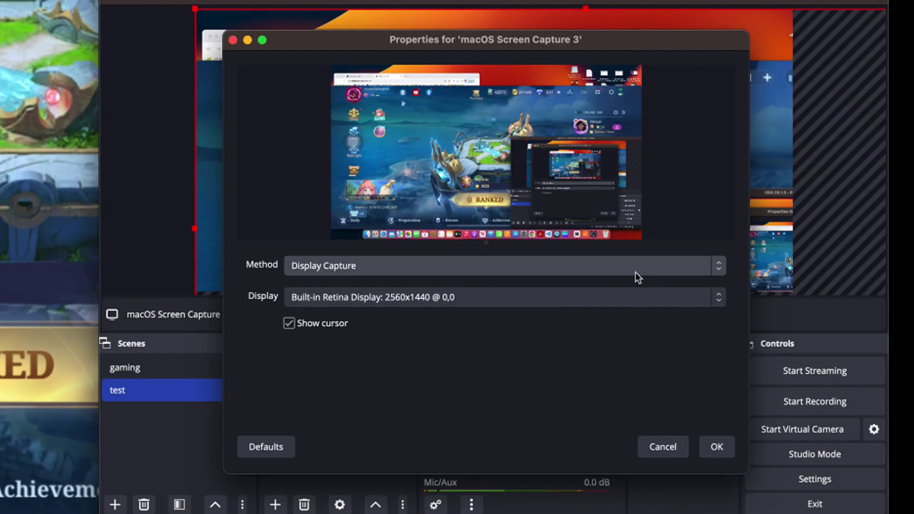
Step: Set the new screen capture's method to Window Capture and its window to [QuickTime Player] Movie Recording
click(718, 266)
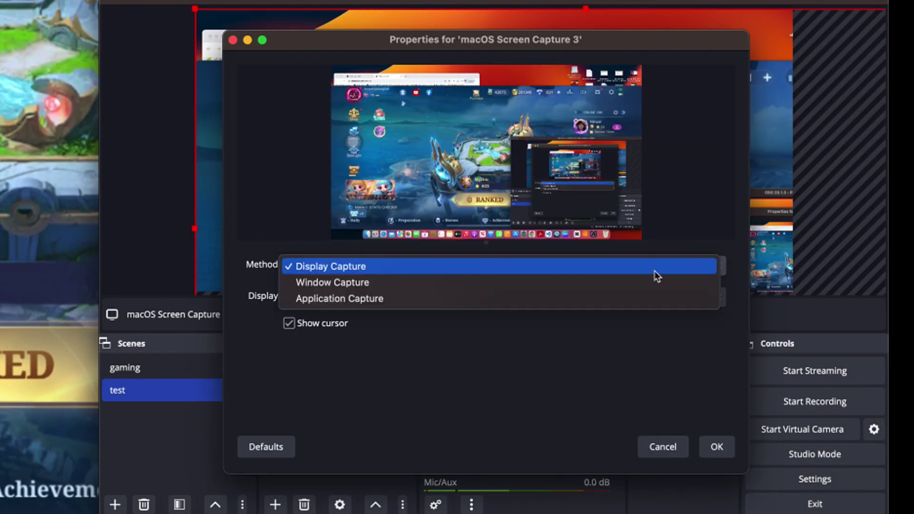
click(653, 283)
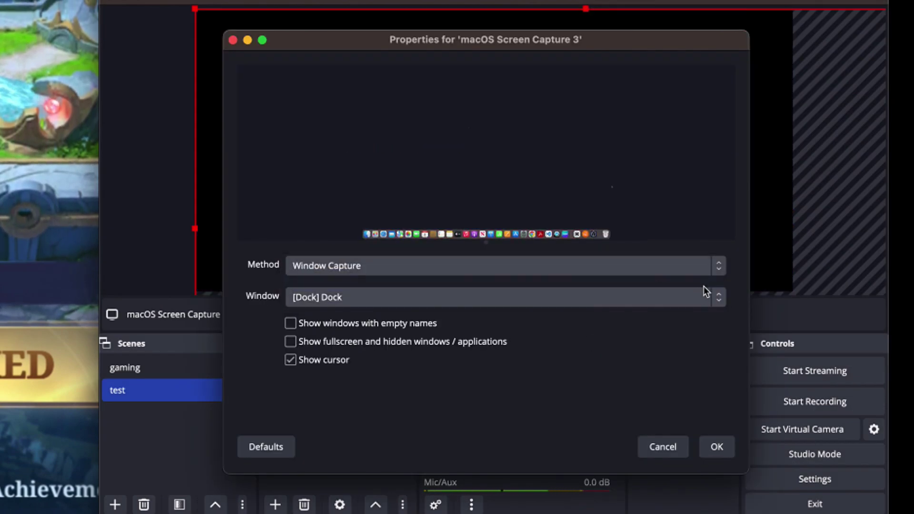
click(716, 300)
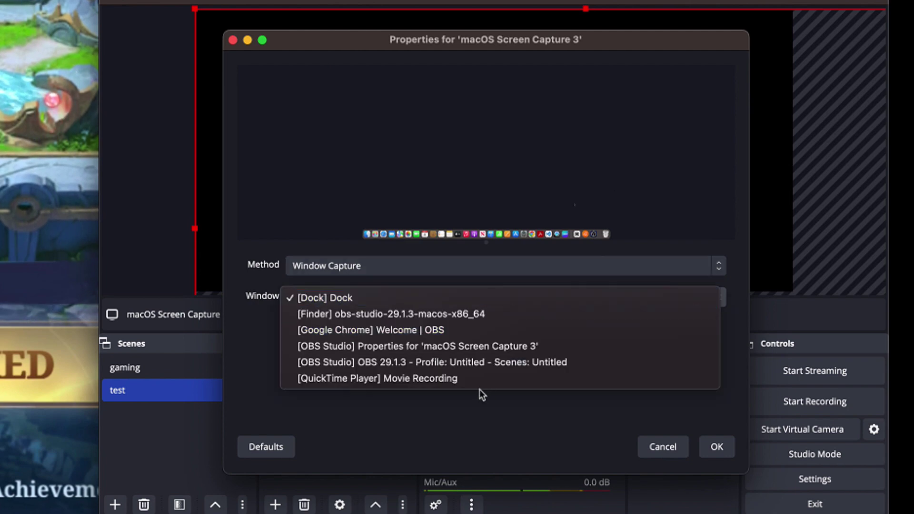
click(449, 382)
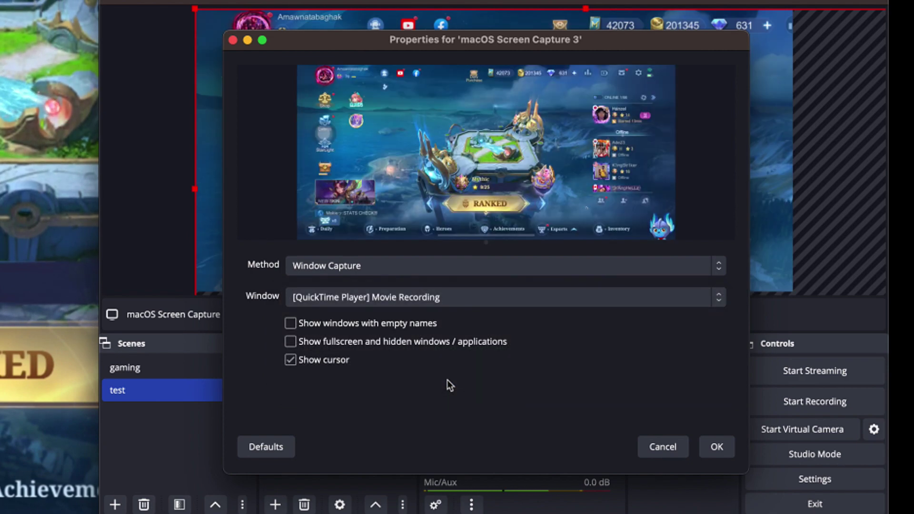
click(717, 446)
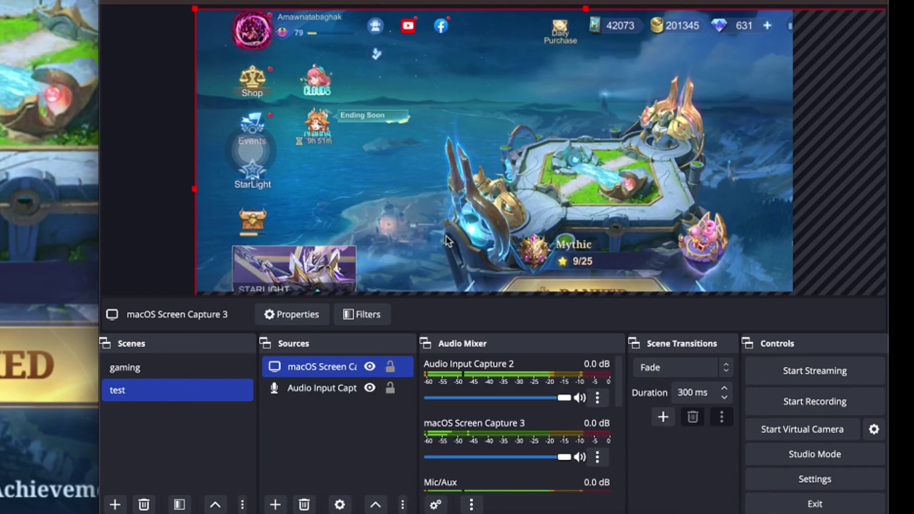
Step: Reposition the screen capture source in the preview and stretch it to fill the whole canvas
drag(436, 220, 376, 137)
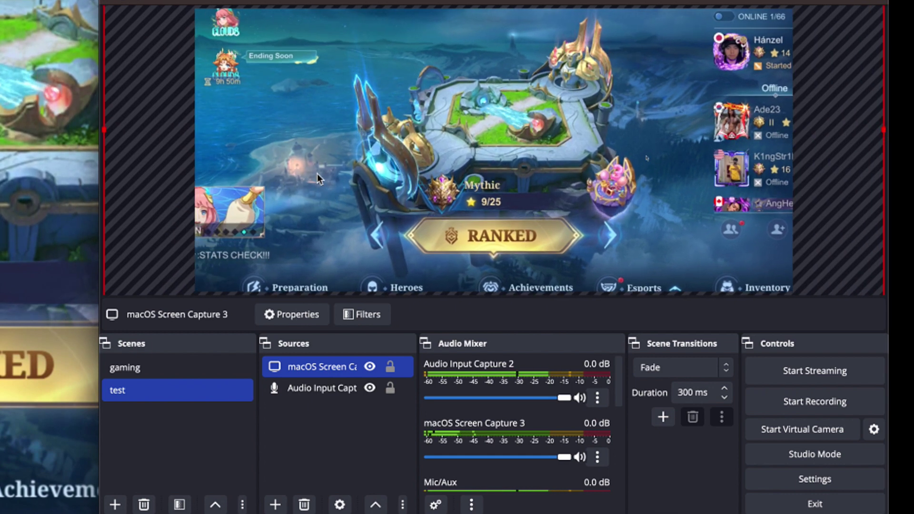
right_click(318, 174)
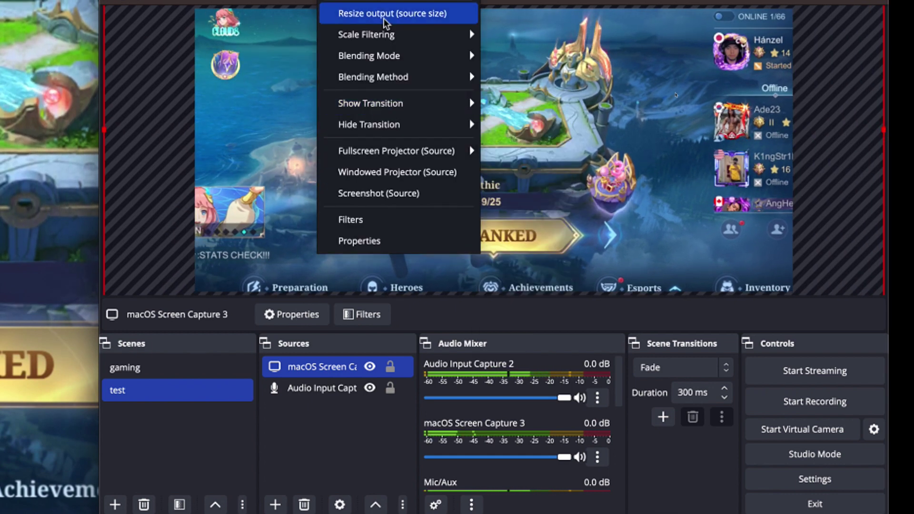
mouse_move(377, 1)
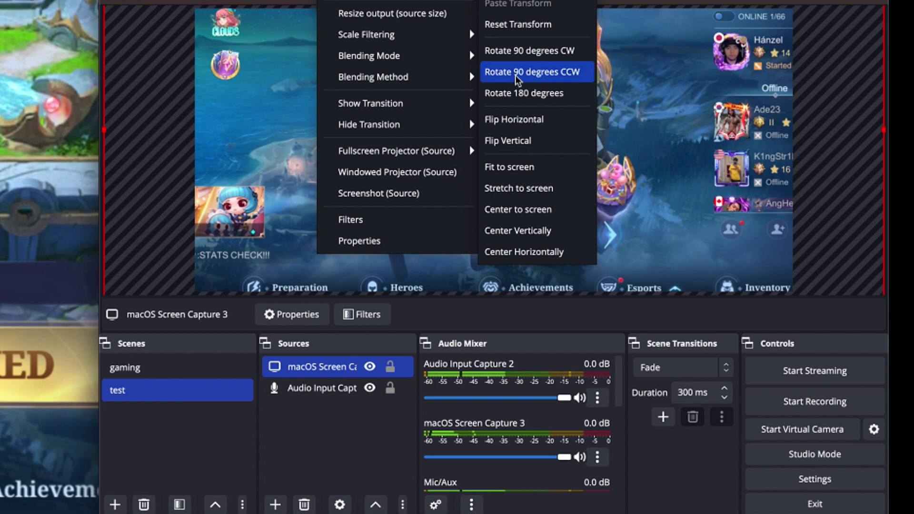
click(532, 191)
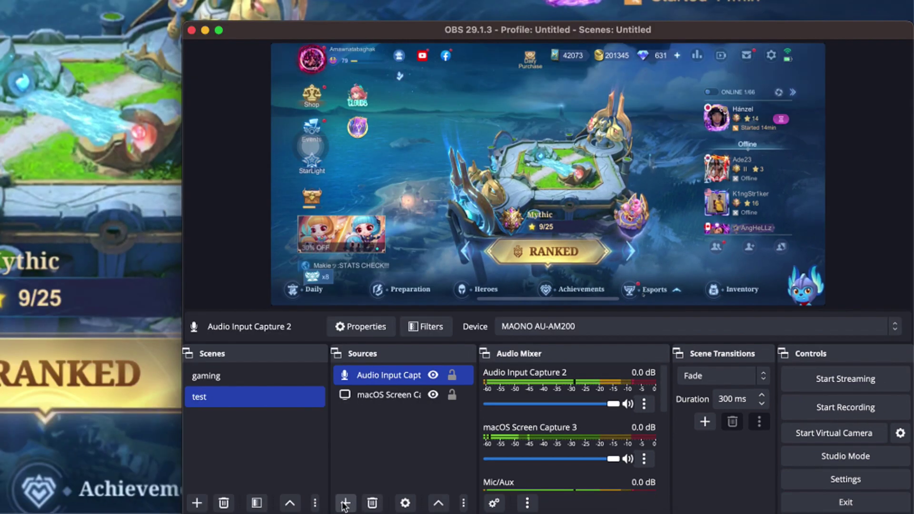
Step: Add a new Video Capture Device source using HD Pro Webcam C920 and place it at the canvas's lower-left corner
click(345, 503)
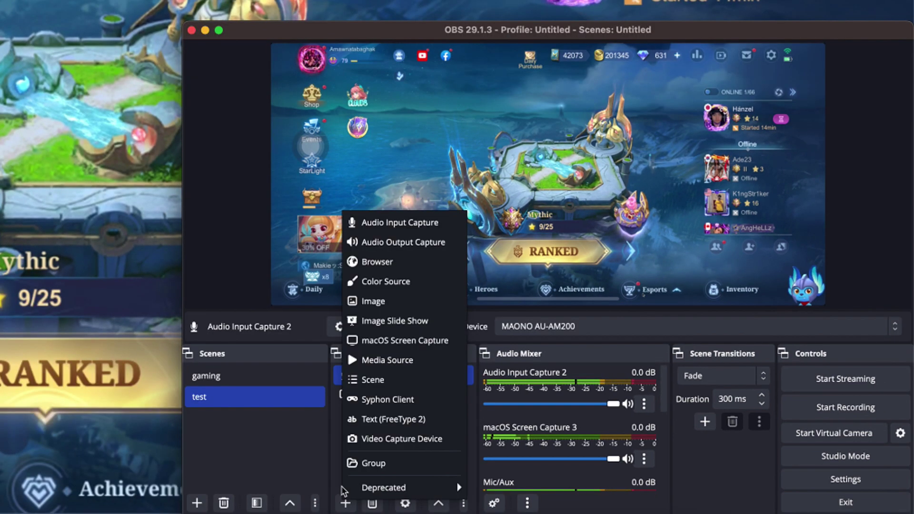
click(374, 445)
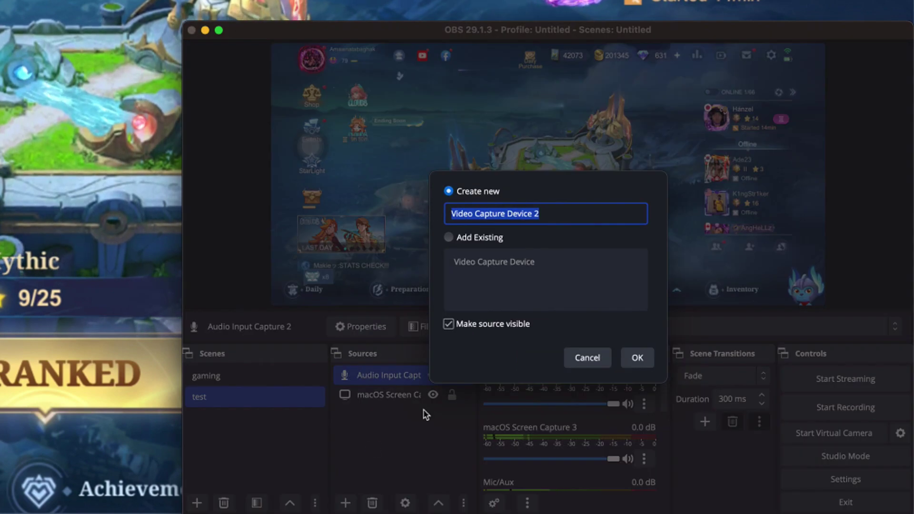
click(638, 359)
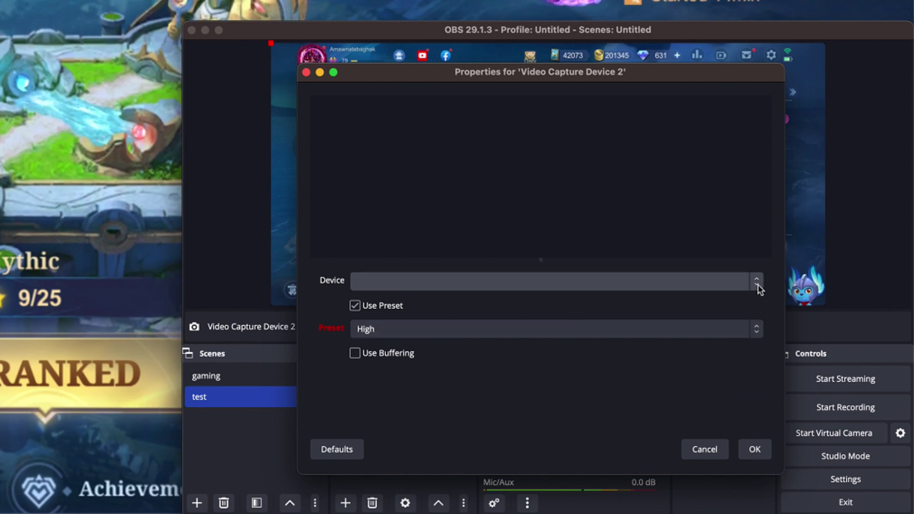
click(758, 284)
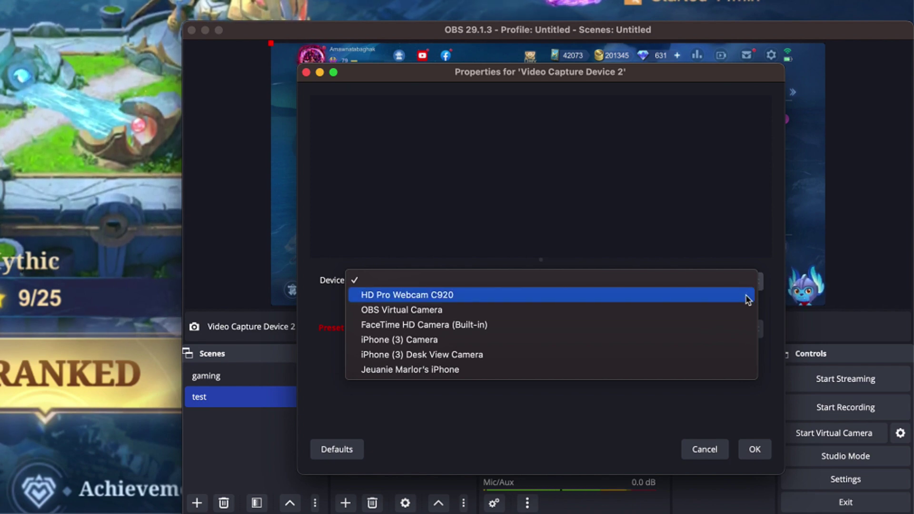
click(747, 300)
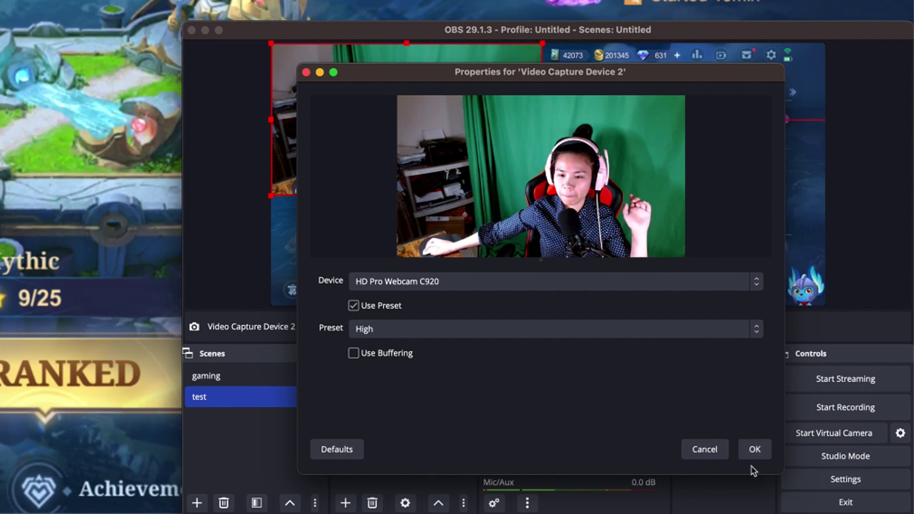
click(756, 450)
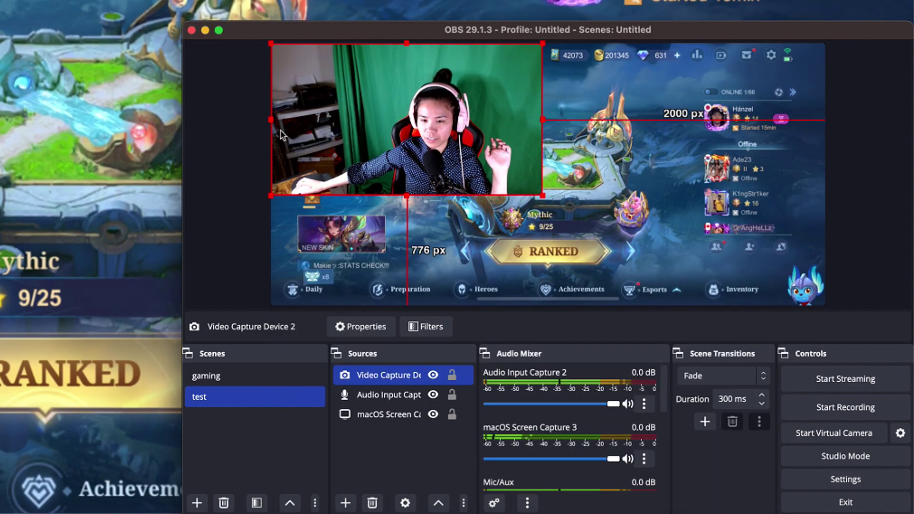
drag(406, 120, 301, 243)
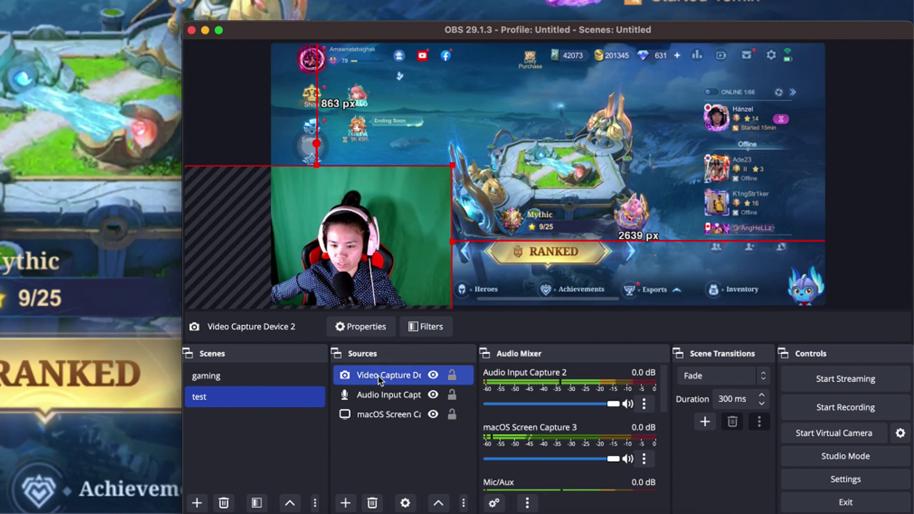
Step: Add a Chroma Key filter to the webcam source, keeping its default name and settings, and shift the webcam image slightly left
click(428, 329)
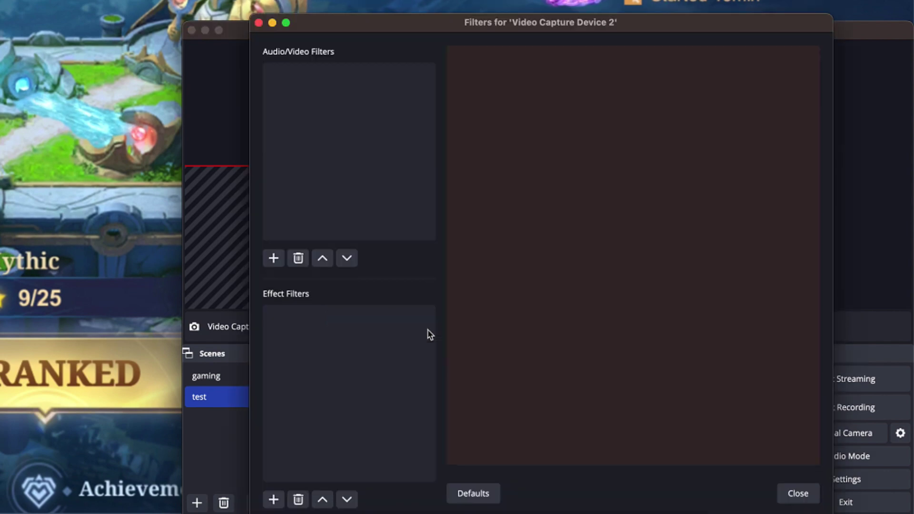
click(274, 501)
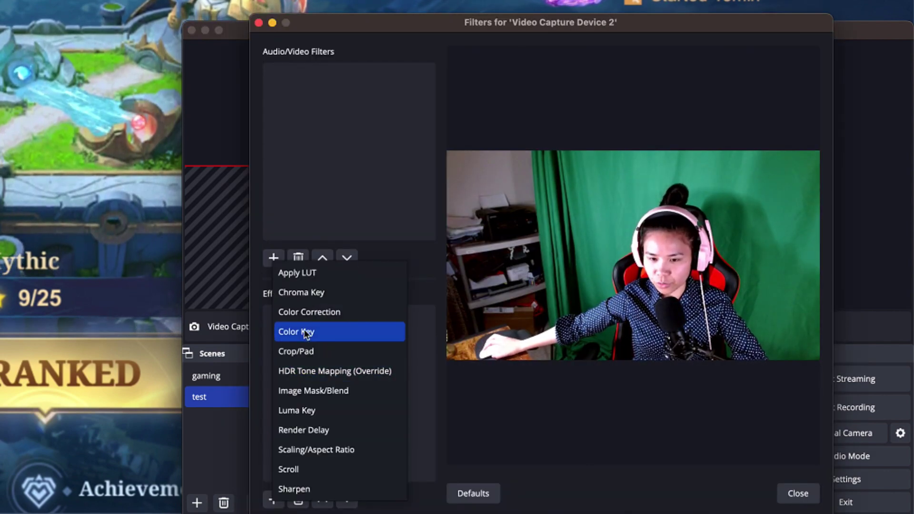
click(312, 293)
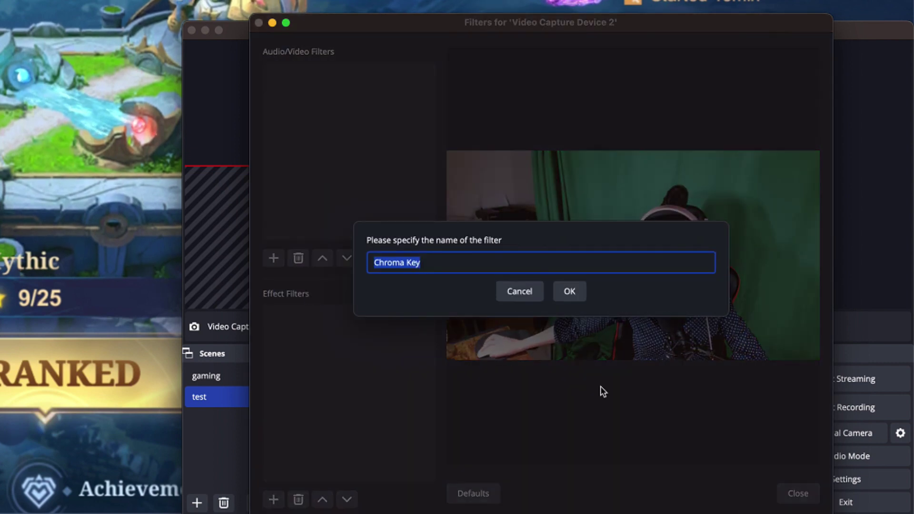
click(569, 296)
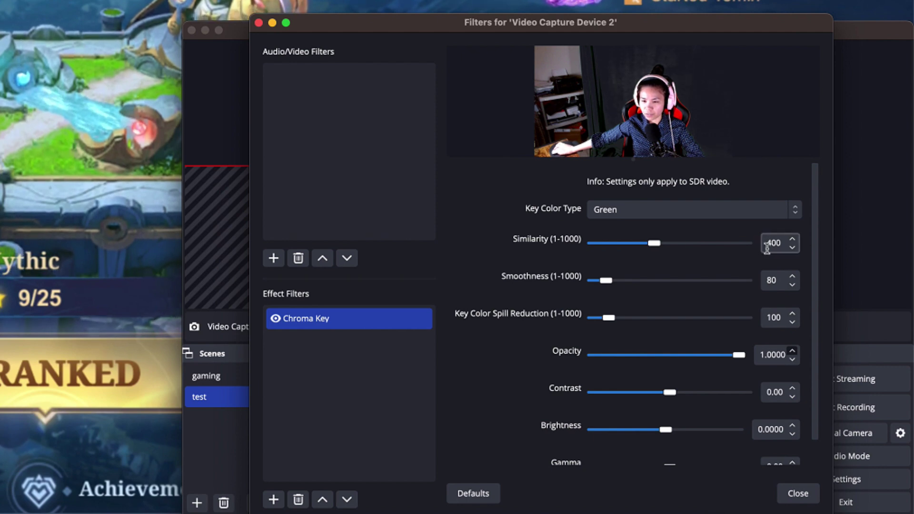
click(798, 494)
drag(439, 269, 431, 269)
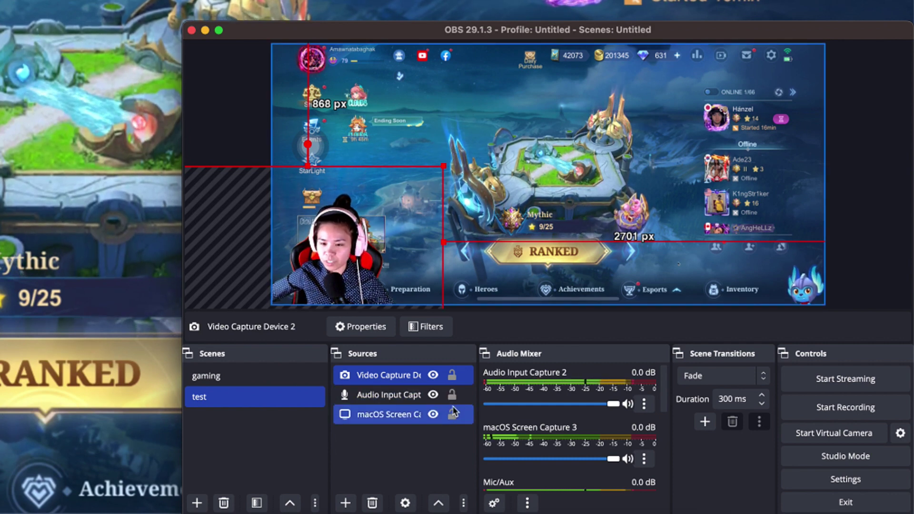
Step: Lock the webcam, audio input and screen capture sources in the test scene
click(452, 376)
click(452, 376)
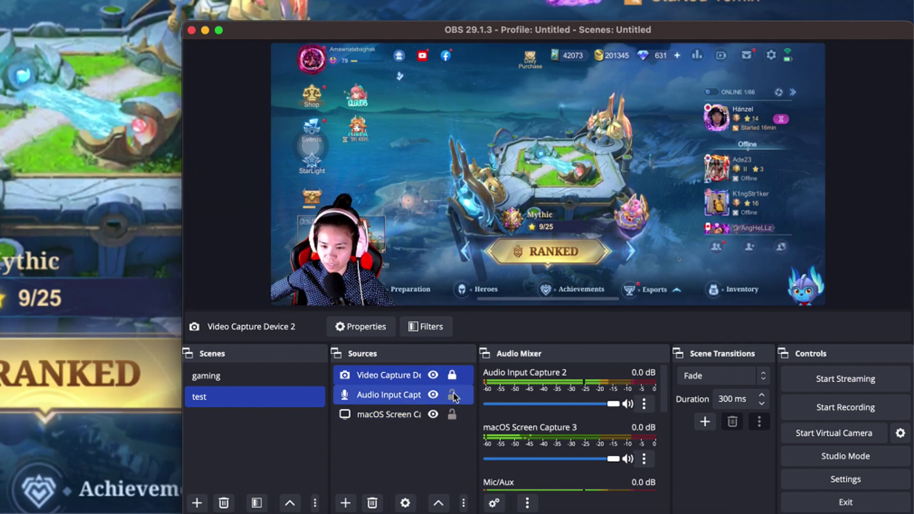
click(452, 396)
click(453, 415)
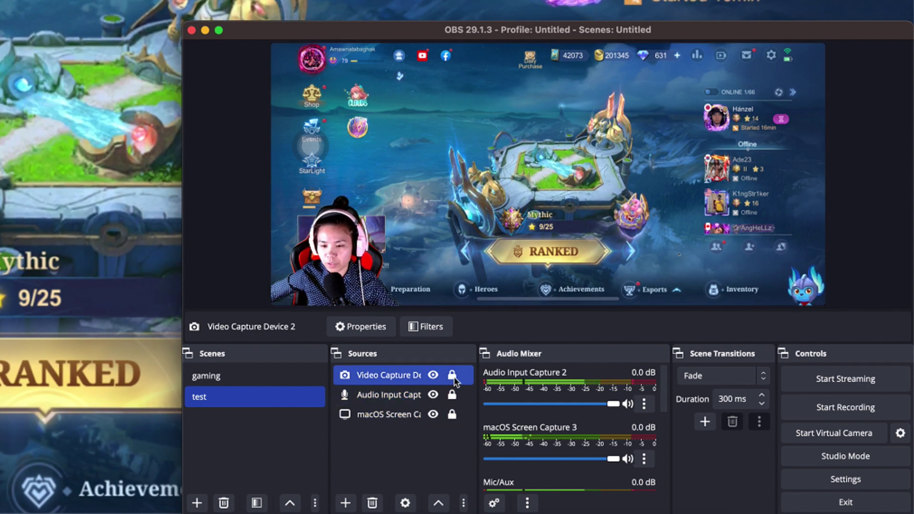
Step: Unlock the test scene's sources and move the webcam source below the screen capture in the source order
click(453, 376)
click(452, 414)
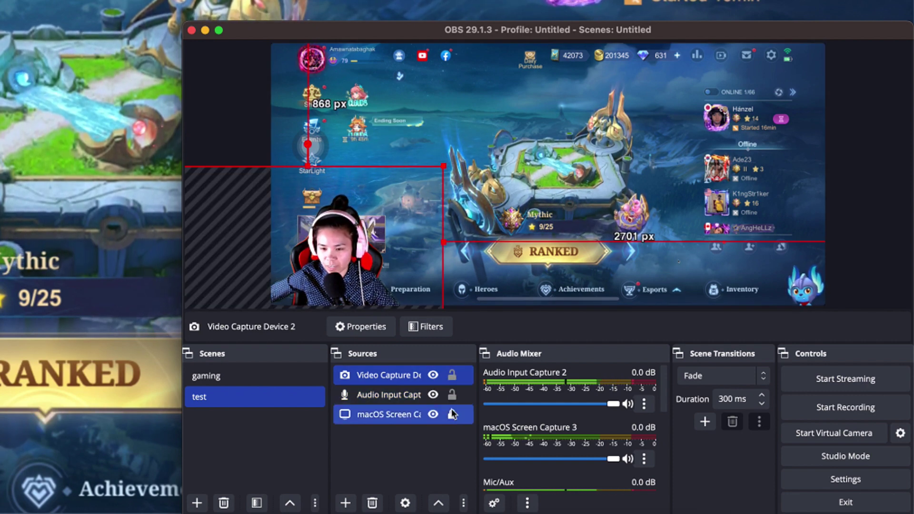
click(377, 375)
drag(379, 377, 384, 416)
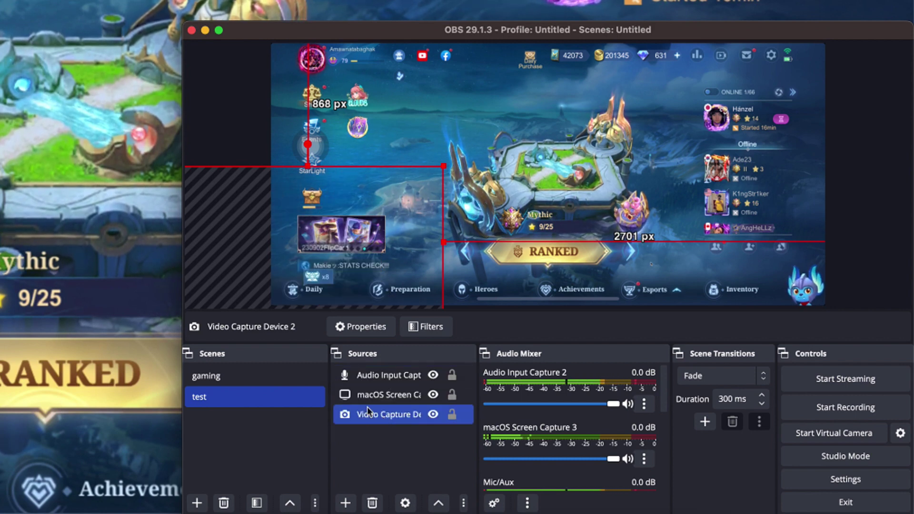
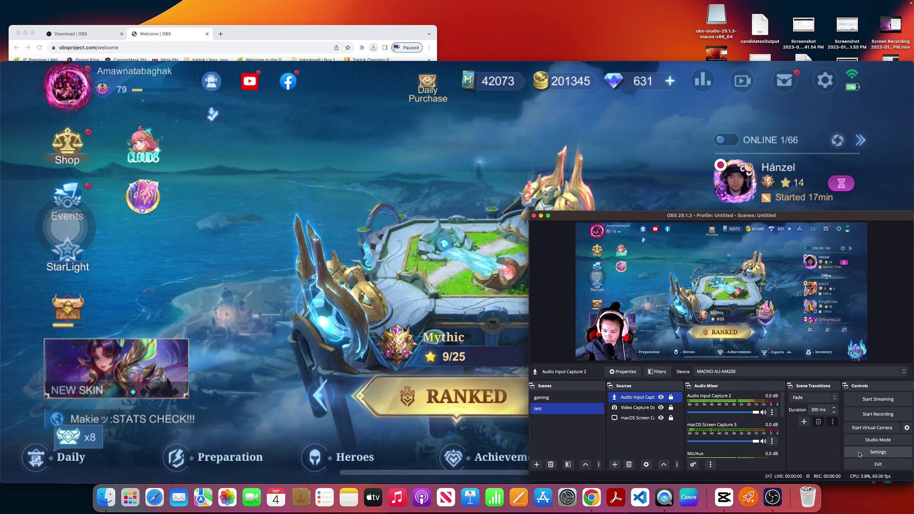
Step: Open the stream settings and choose Facebook Live as the streaming service
click(860, 454)
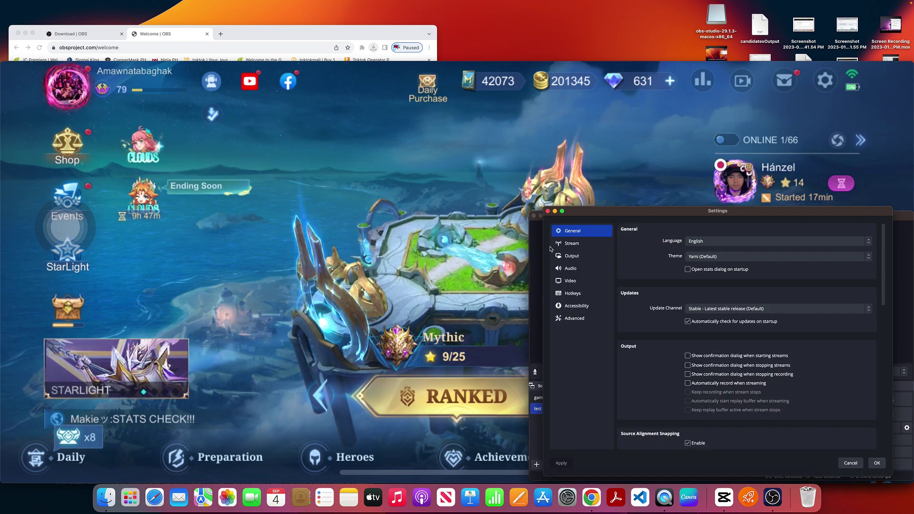
click(570, 244)
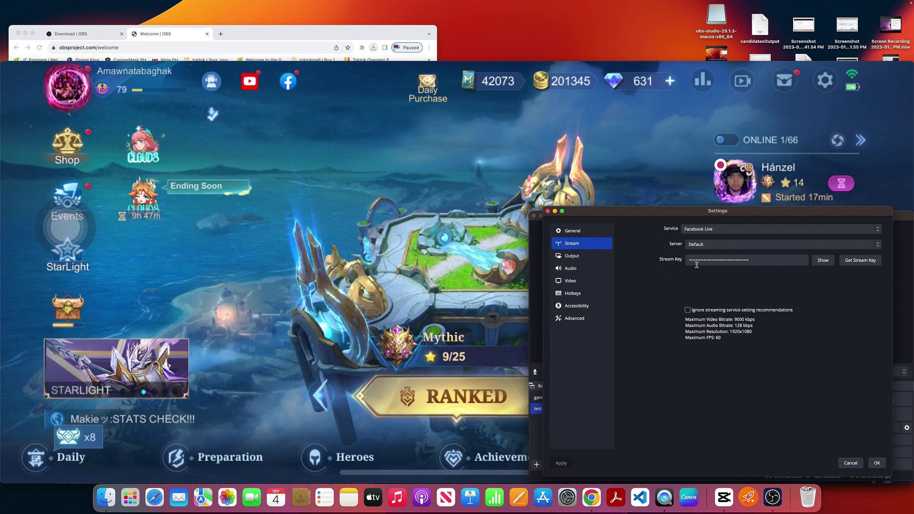
click(878, 230)
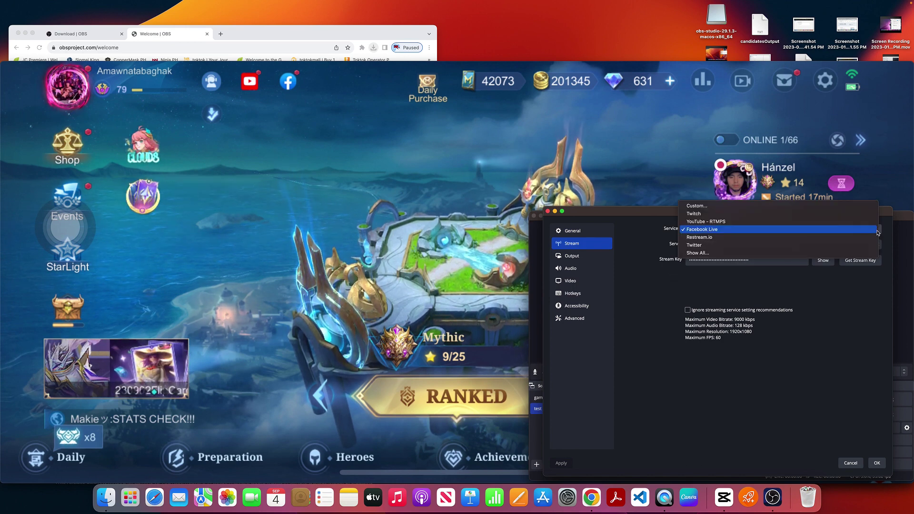
click(735, 230)
Step: Open Facebook's Live Producer page to get a stream key and switch to the account's other profile
click(860, 260)
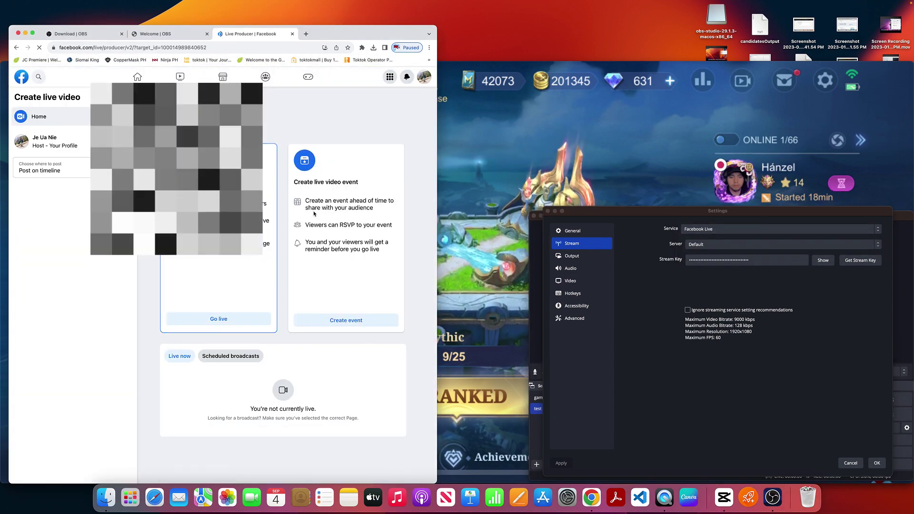
click(429, 81)
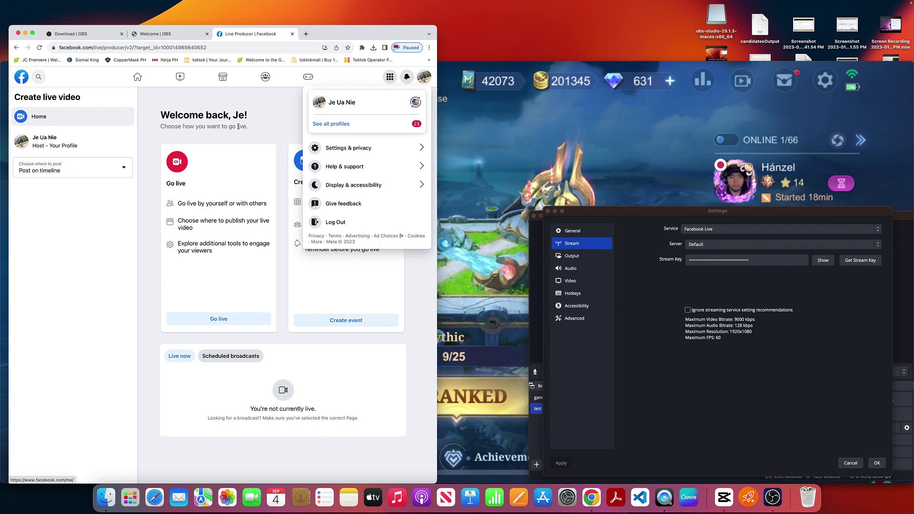
click(416, 102)
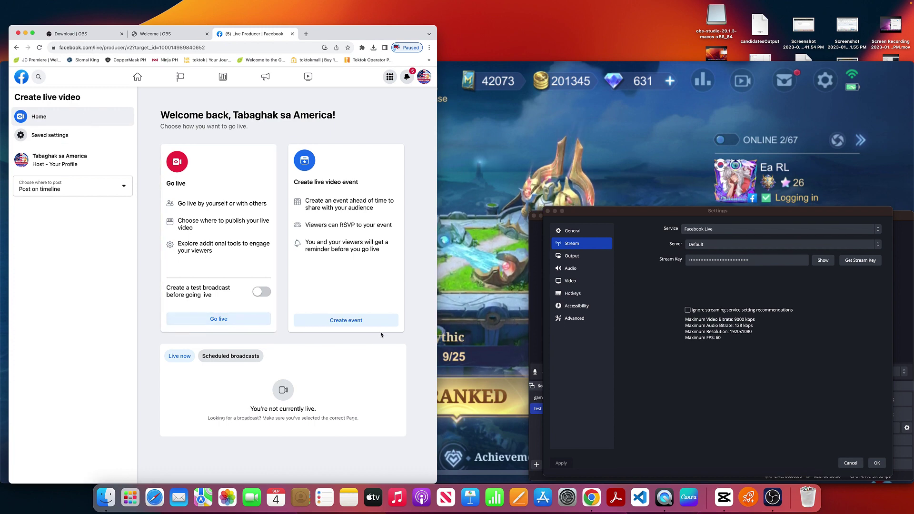
Step: Start setting up a live video on Facebook and copy the stream key for streaming software
click(221, 325)
click(213, 319)
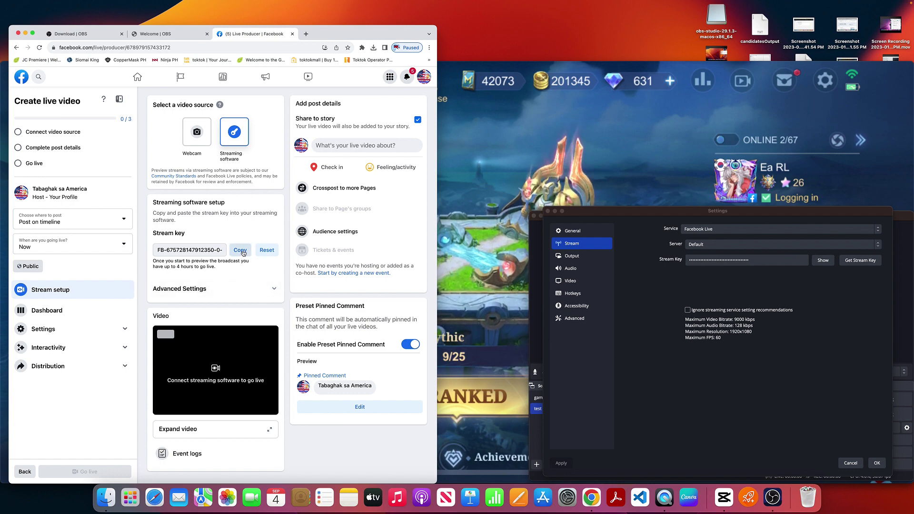
click(241, 251)
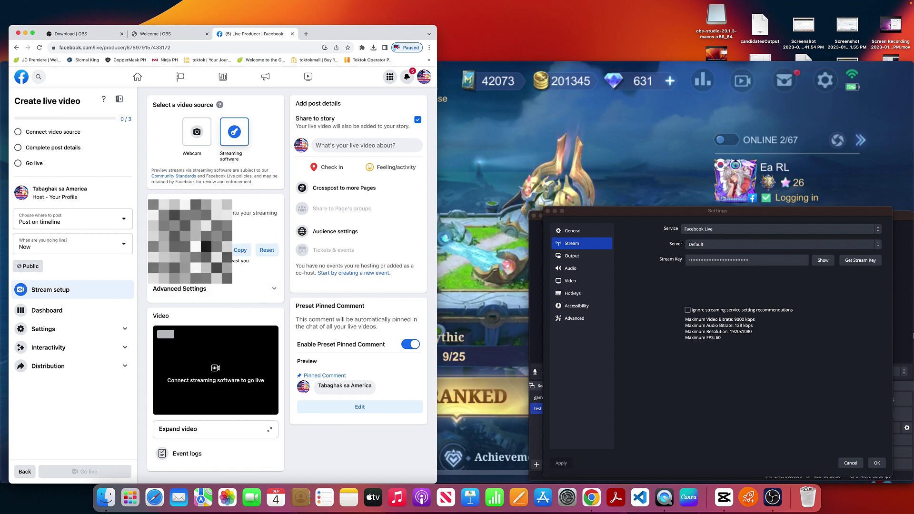
Step: Replace the stream key in the OBS Studio settings with the copied one and start streaming
drag(748, 260, 685, 263)
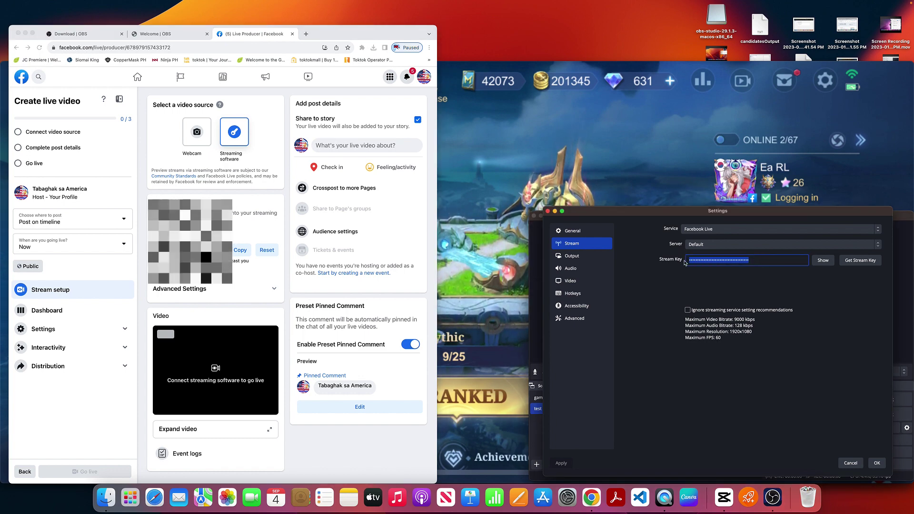
key(super+v)
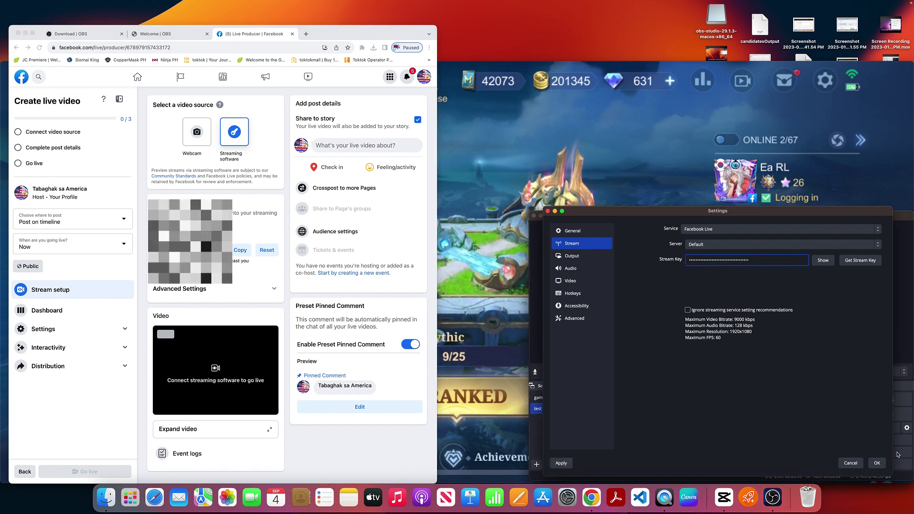
click(877, 463)
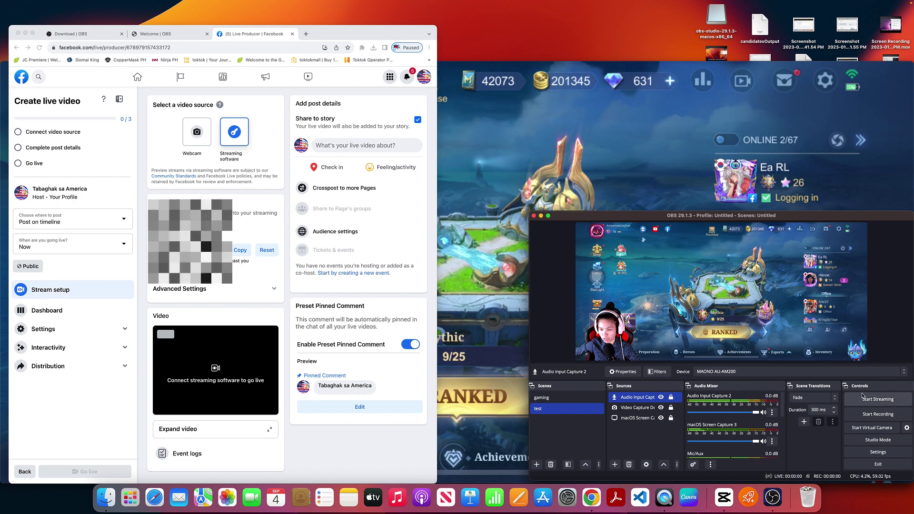
click(884, 401)
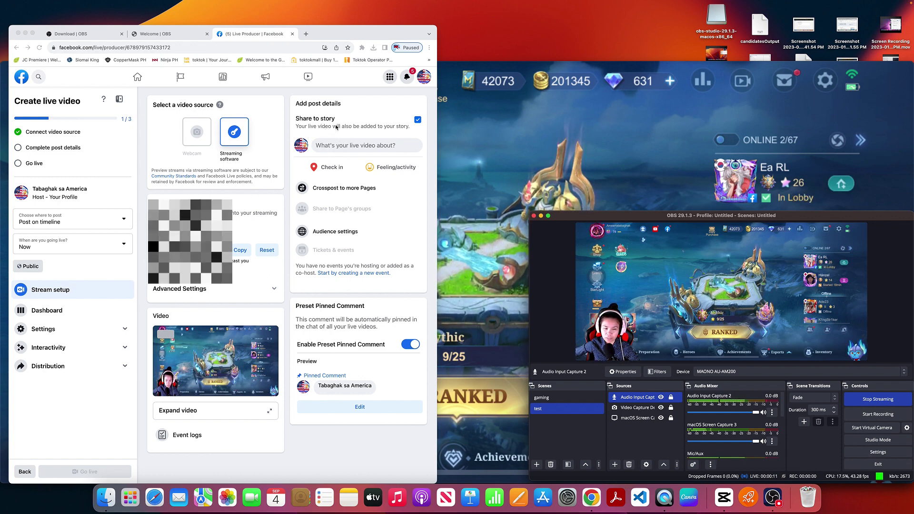
Step: Save the Facebook live post with test as title and description, and stop the stream in OBS Studio
click(336, 145)
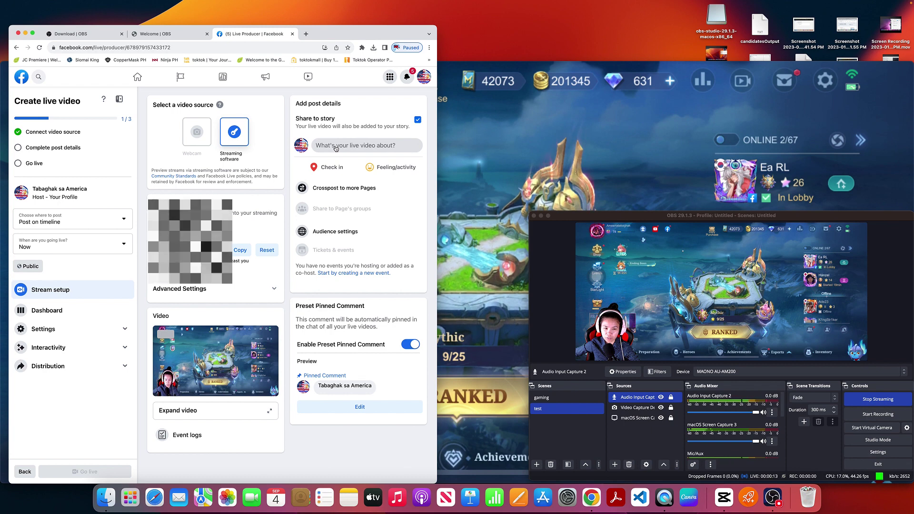
click(336, 146)
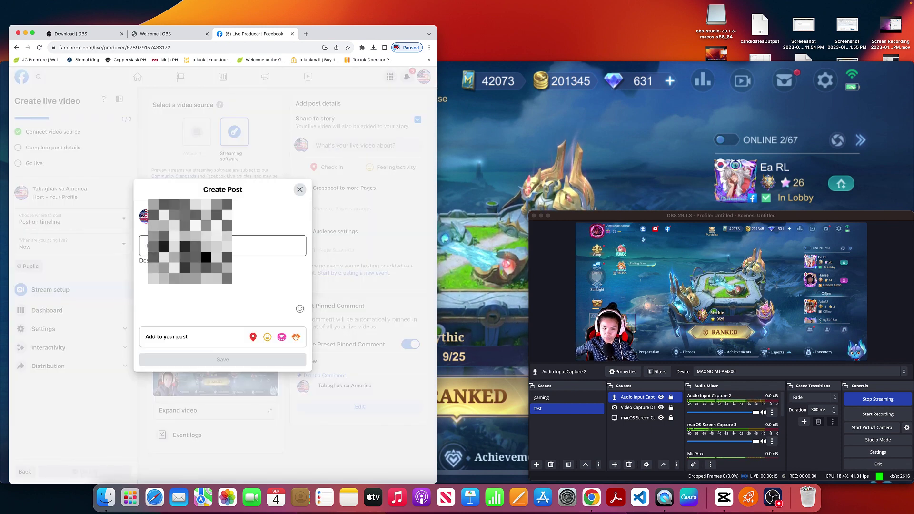
text(tes)
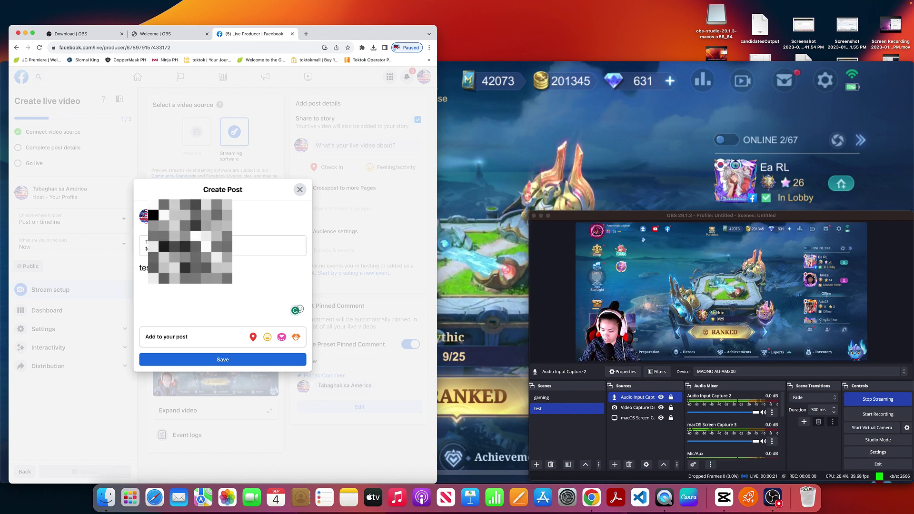
click(177, 358)
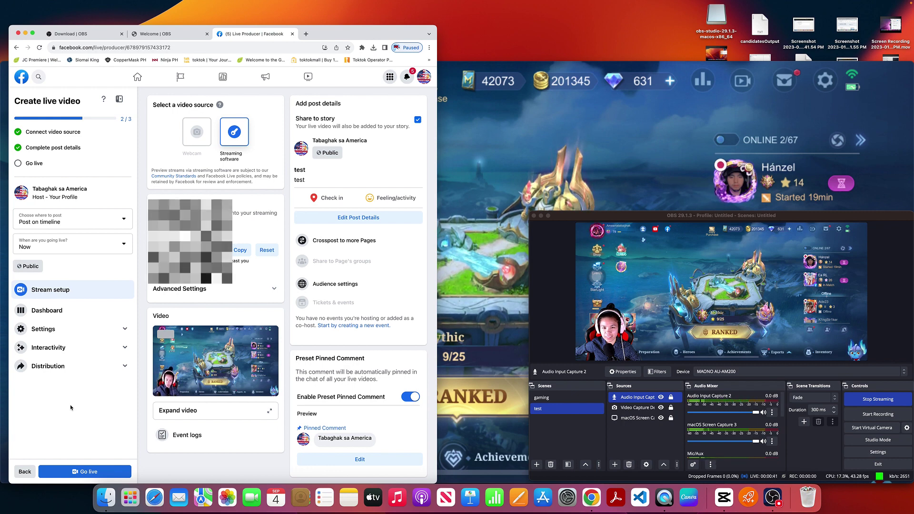
click(879, 401)
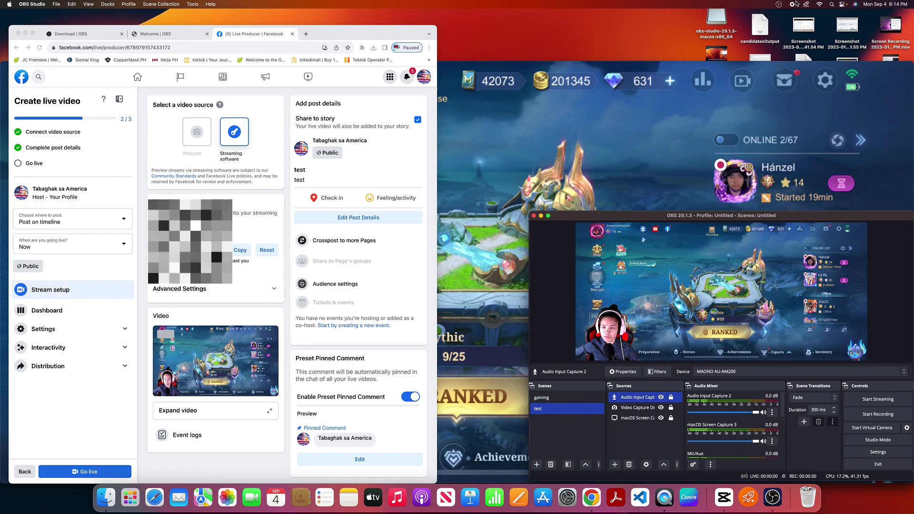